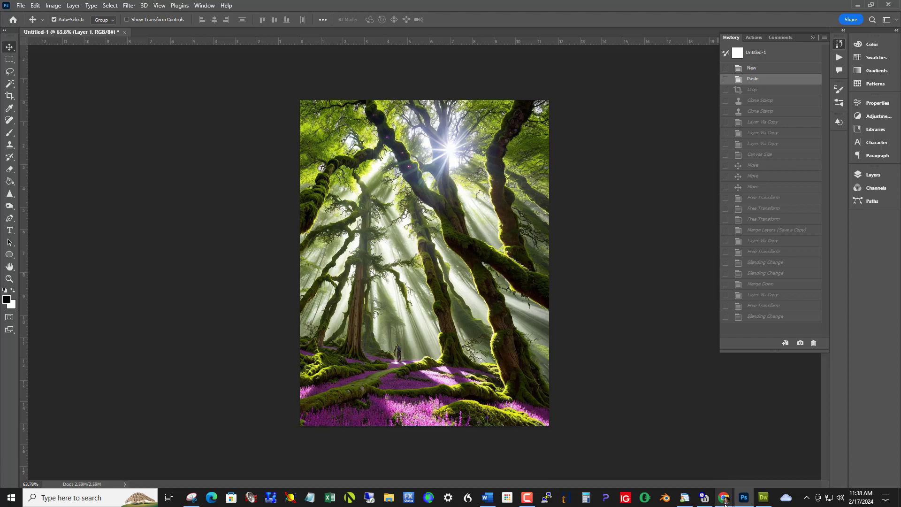
# Step: Switch to Chrome and copy the Environment America forest image "Be a guardian for our forests" from the sunlight image results
pyautogui.moveTo(724, 498)
pyautogui.moveTo(711, 465)
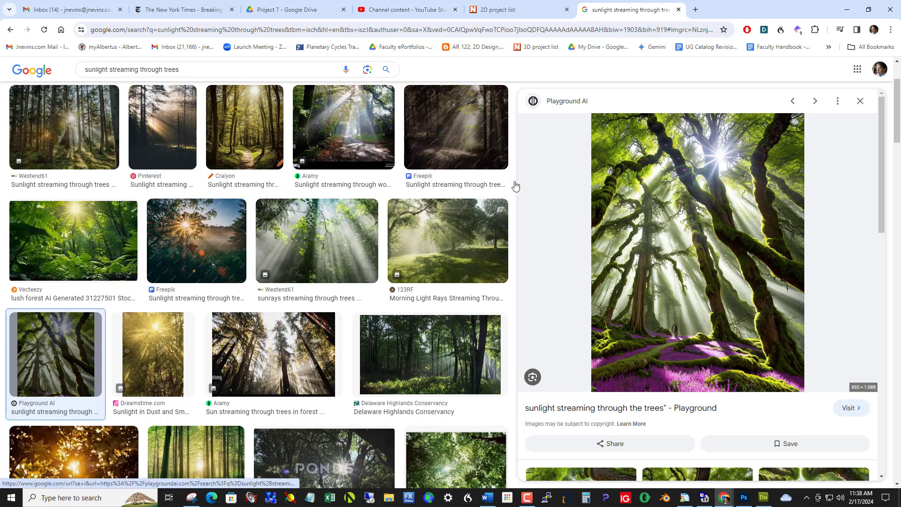
pyautogui.scroll(1, 515, 186)
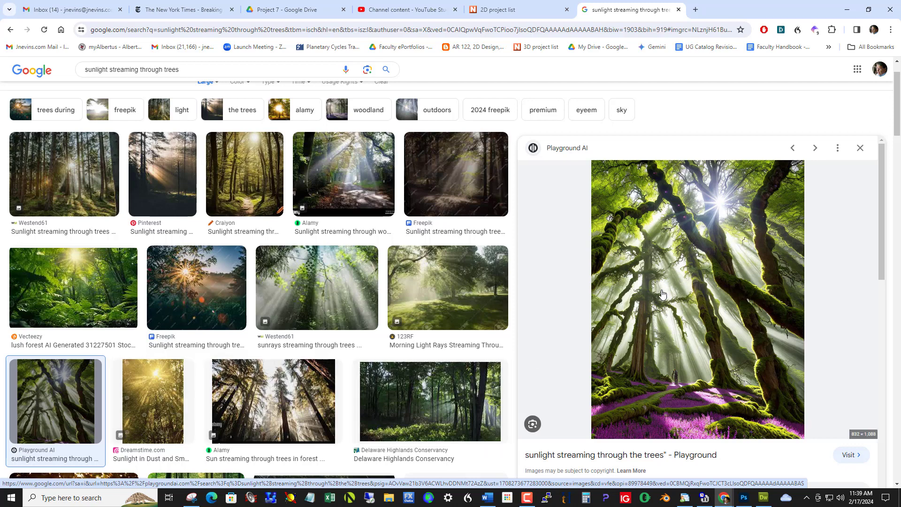
pyautogui.scroll(-7, 329, 248)
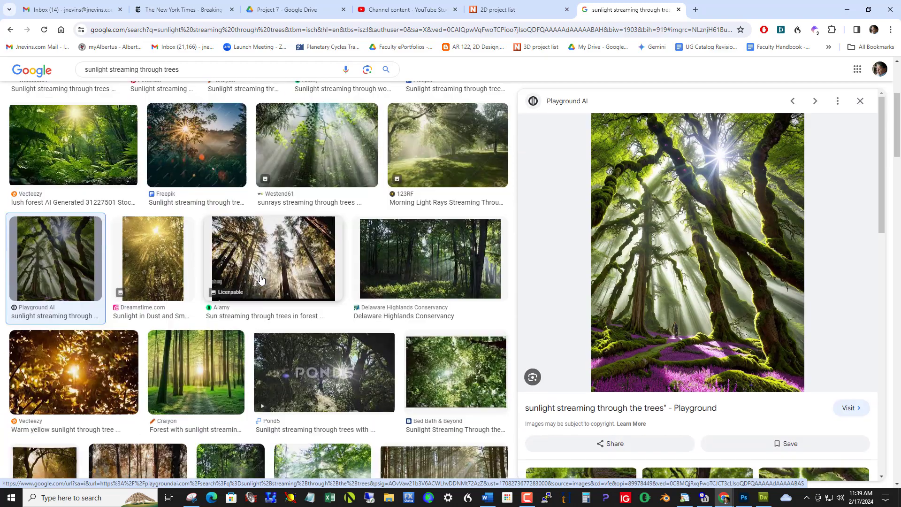
pyautogui.scroll(-1, 308, 249)
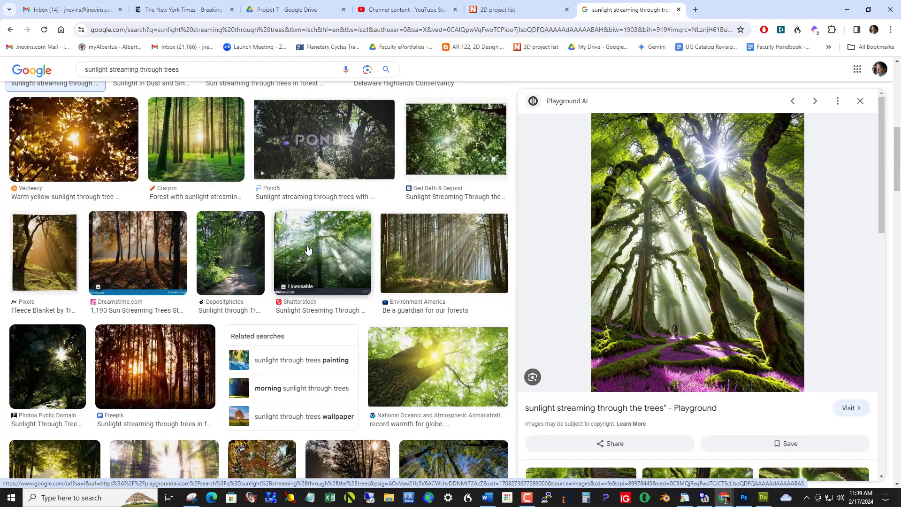
pyautogui.click(469, 245)
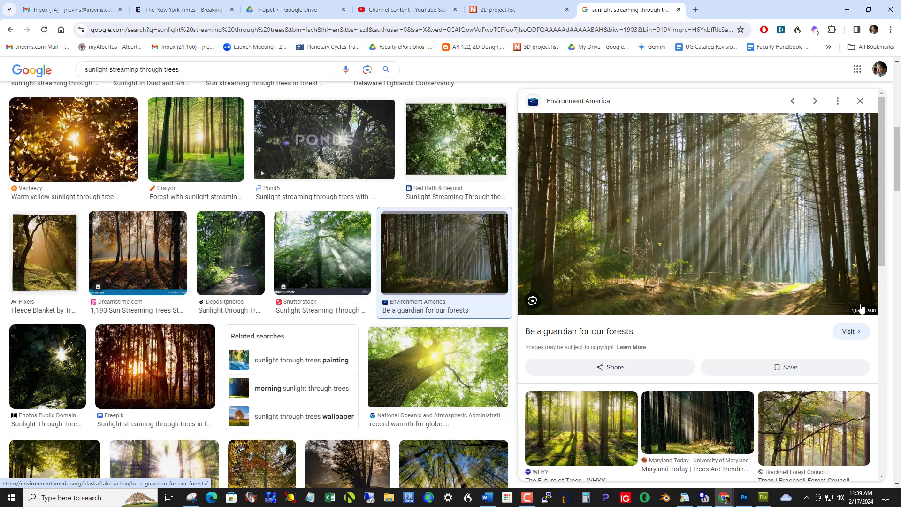
pyautogui.rightClick(728, 218)
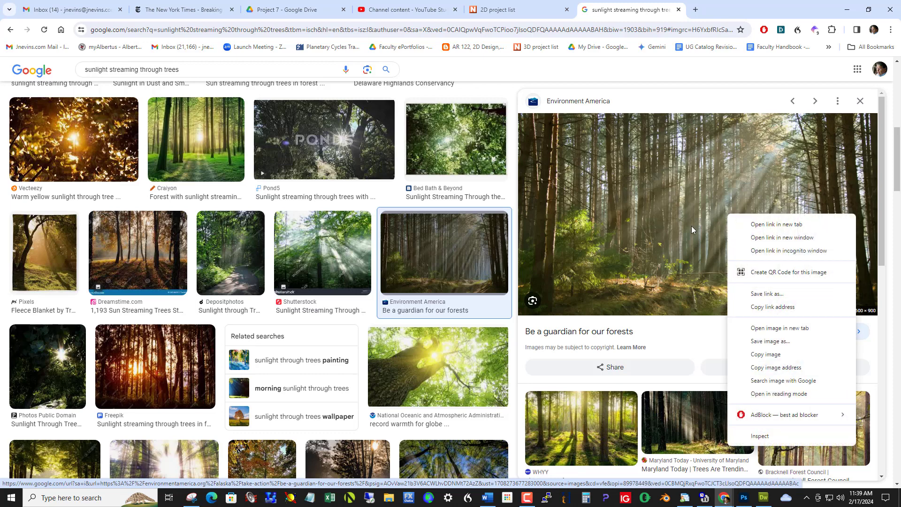
pyautogui.click(766, 355)
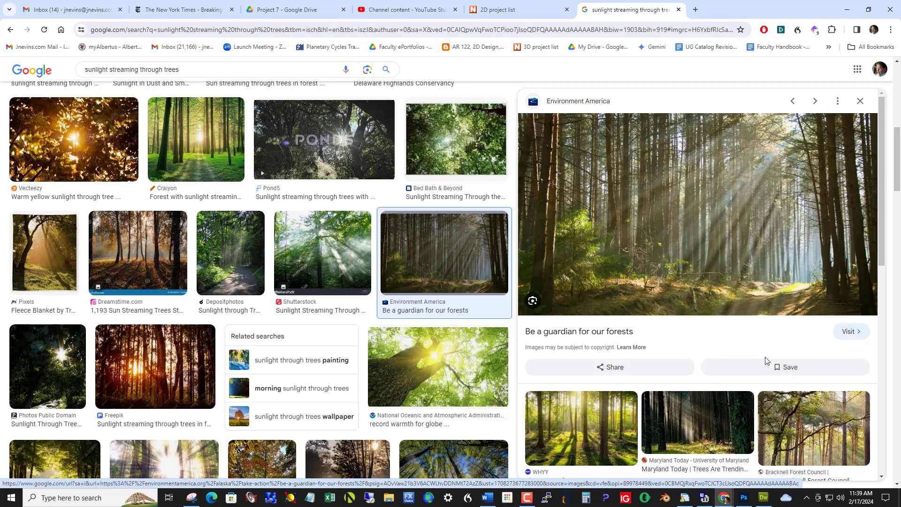
# Step: Switch to Photoshop and create a new 1600 x 900 pixel document at 72 pixels/inch in RGB Color
pyautogui.click(744, 501)
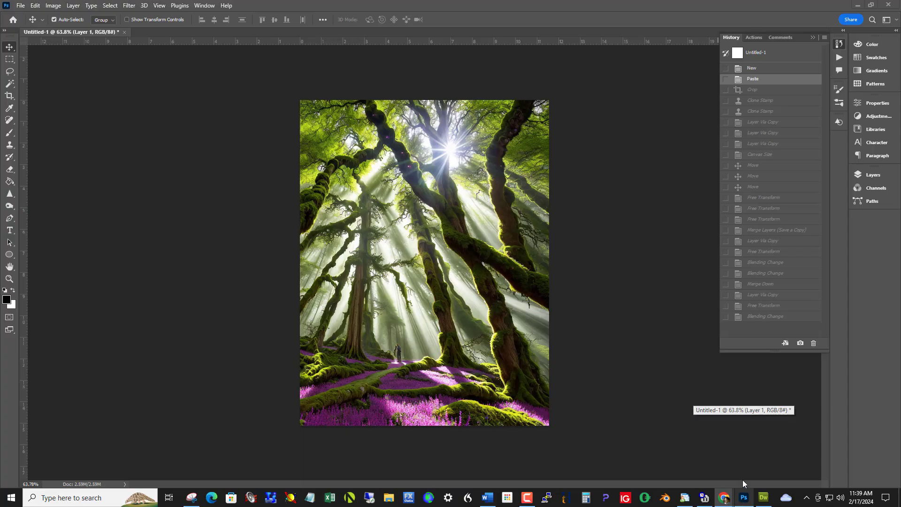
pyautogui.click(20, 6)
pyautogui.click(27, 15)
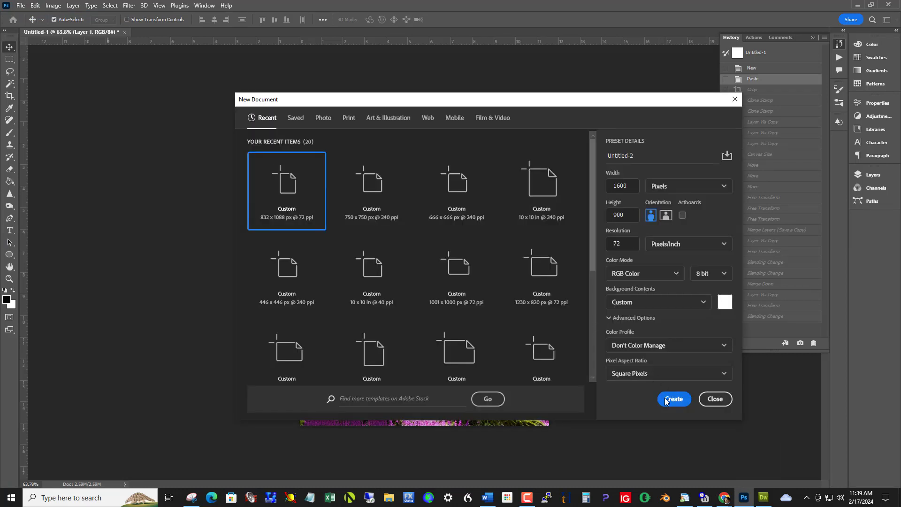
pyautogui.click(673, 399)
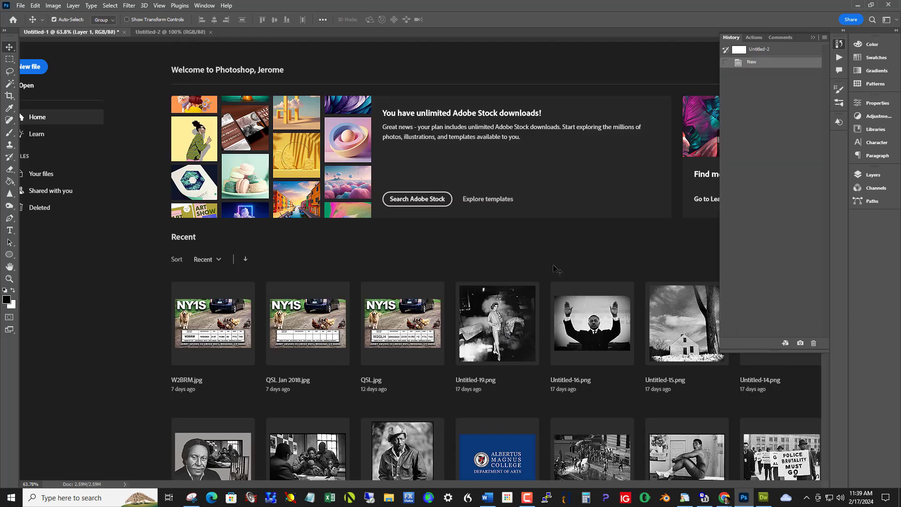
# Step: Paste the copied forest image into the new document and collapse the History panel
pyautogui.press('ctrl')
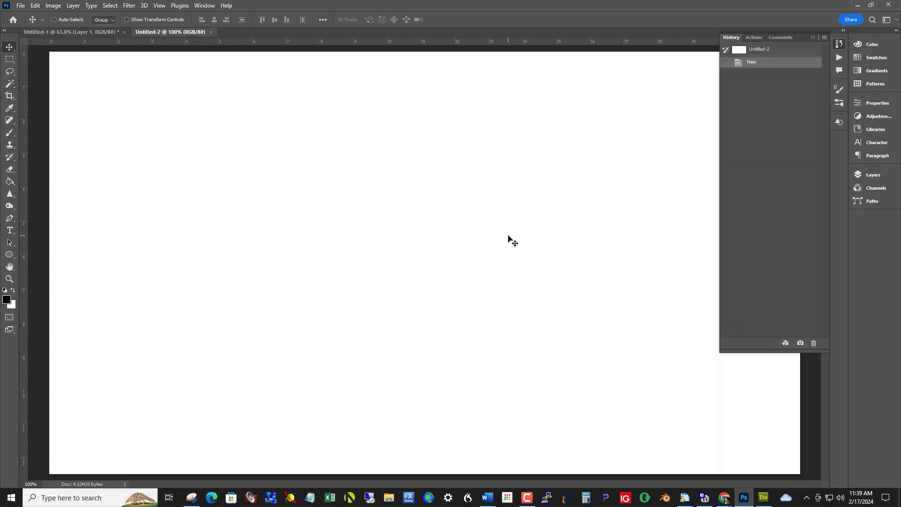
pyautogui.hotkey('ctrl', 'v')
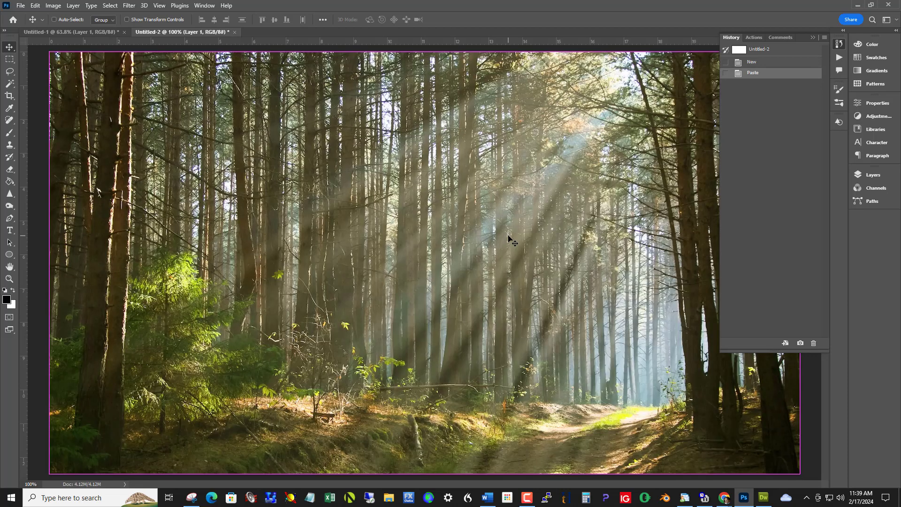
pyautogui.hotkey('ctrl', '0')
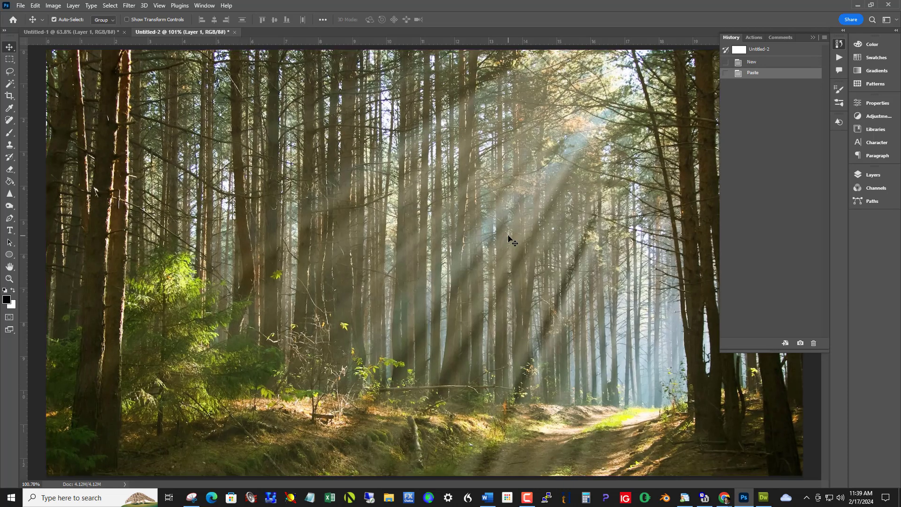
pyautogui.click(814, 37)
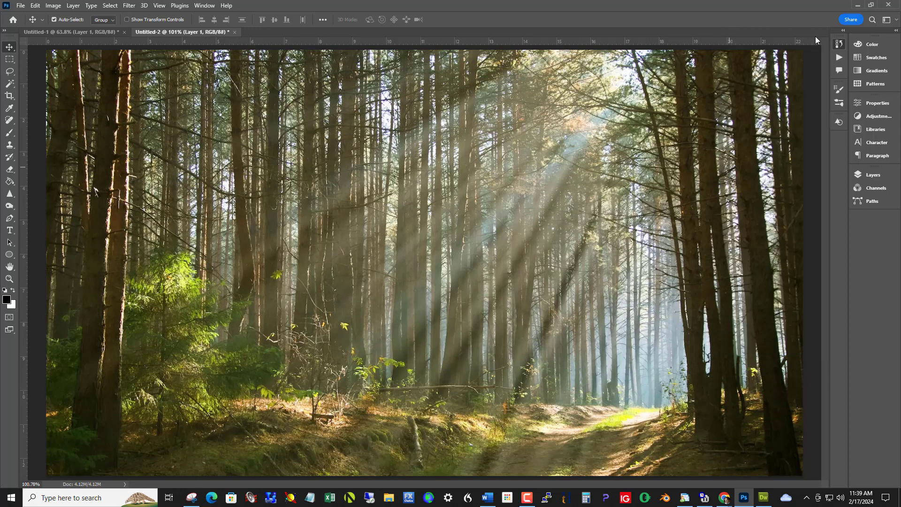
# Step: Crop the forest image to a 1:1 square, framing the sunbeams and the path at lower right
pyautogui.click(10, 96)
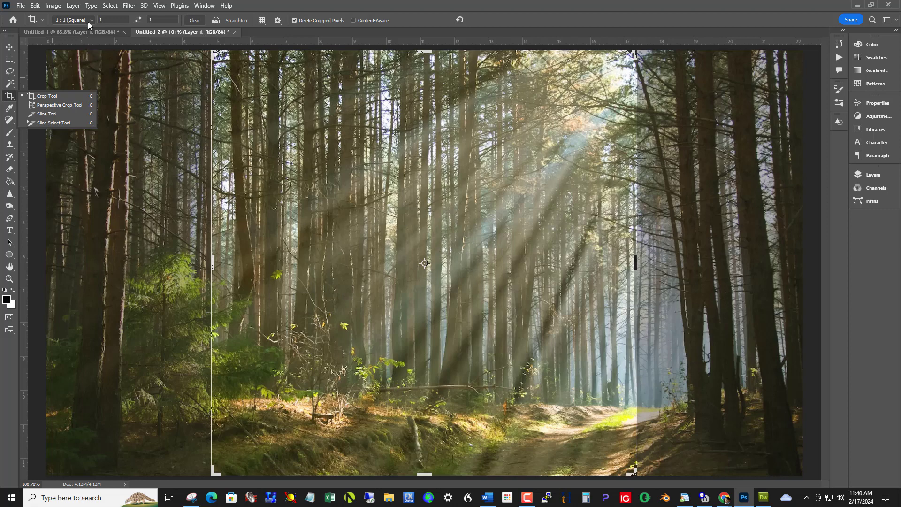
pyautogui.click(75, 21)
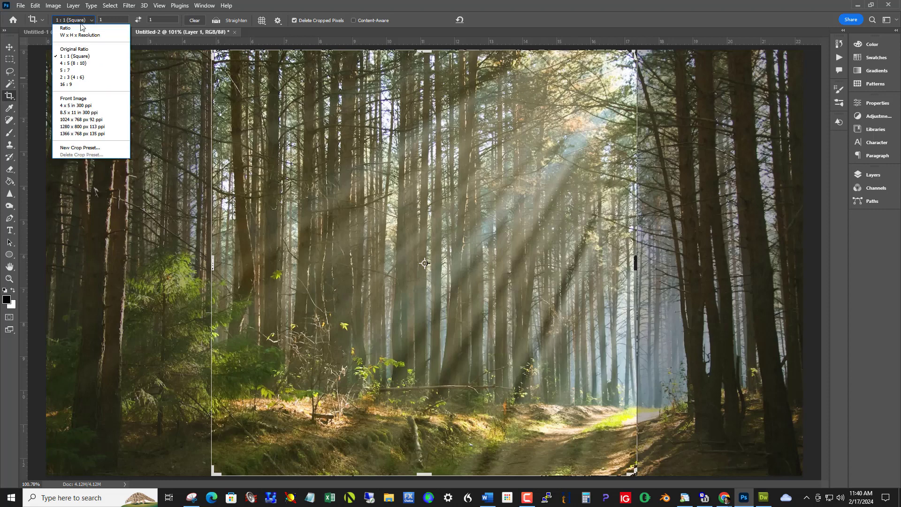
pyautogui.click(77, 56)
pyautogui.moveTo(539, 146); pyautogui.dragTo(528, 149)
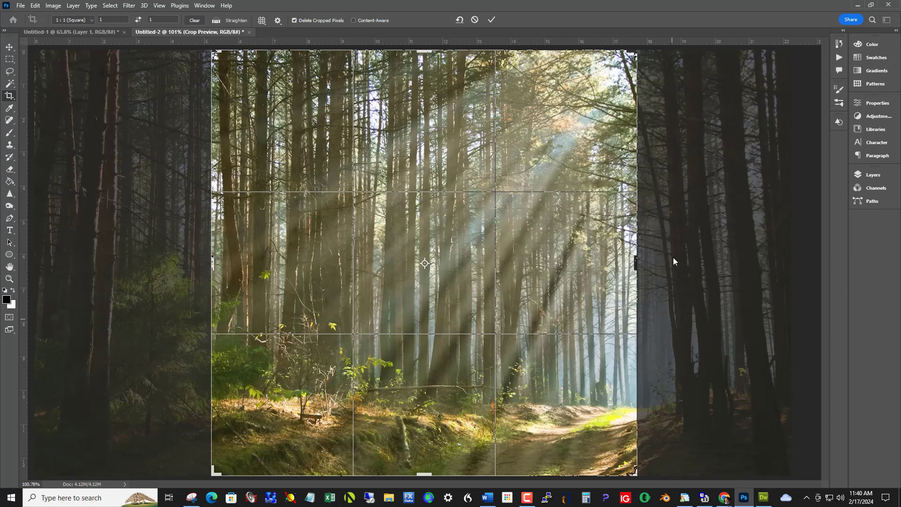
pyautogui.moveTo(657, 51)
pyautogui.mouseDown()
pyautogui.moveTo(680, 82)
pyautogui.moveTo(666, 46)
pyautogui.mouseUp()
pyautogui.click(492, 18)
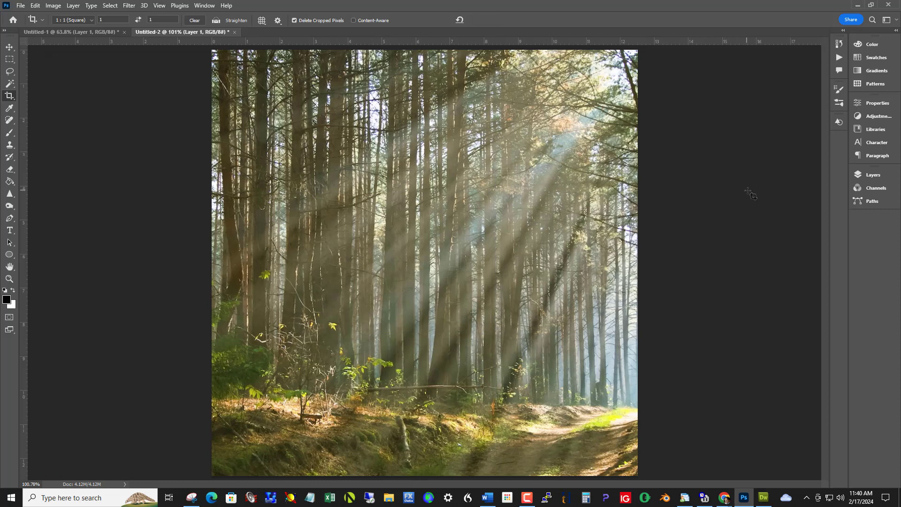
# Step: Darken the forest layer with Levels, setting the black input to 7 and the midtones to 0.89
pyautogui.press('ctrl')
pyautogui.hotkey('ctrl', 'l')
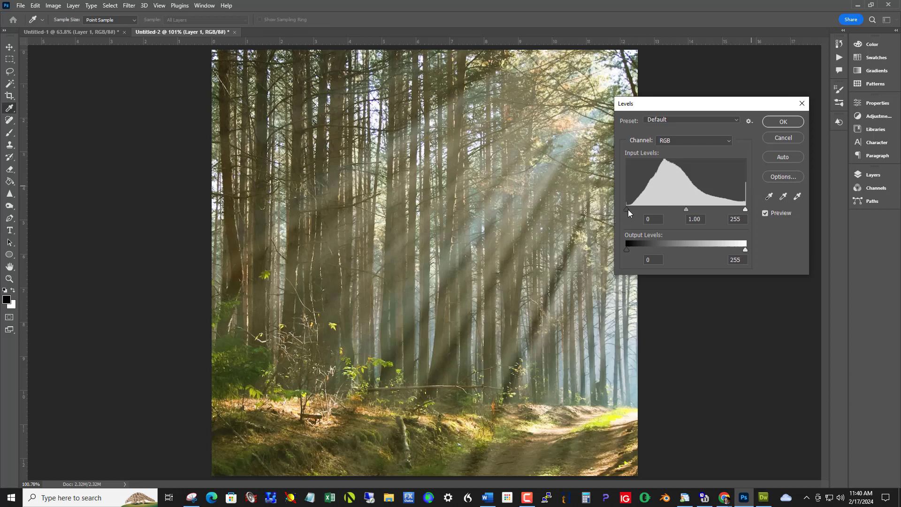
pyautogui.moveTo(628, 209); pyautogui.dragTo(630, 210)
pyautogui.moveTo(687, 210); pyautogui.dragTo(694, 211)
pyautogui.click(783, 122)
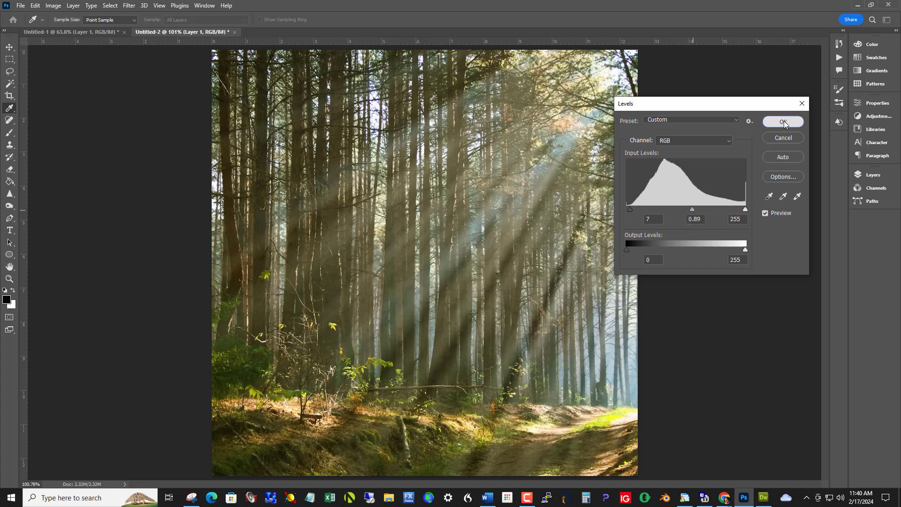
pyautogui.press('c')
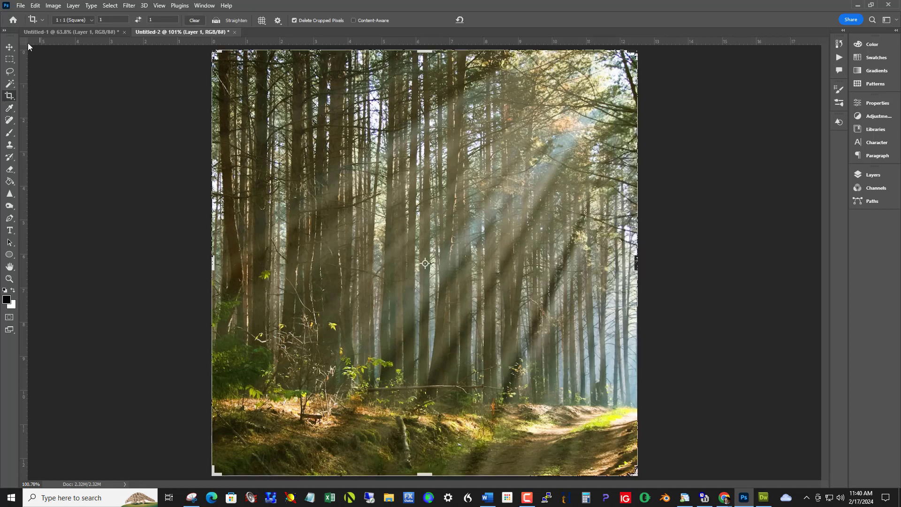
# Step: Show the layer list and duplicate the forest layer three times
pyautogui.click(10, 47)
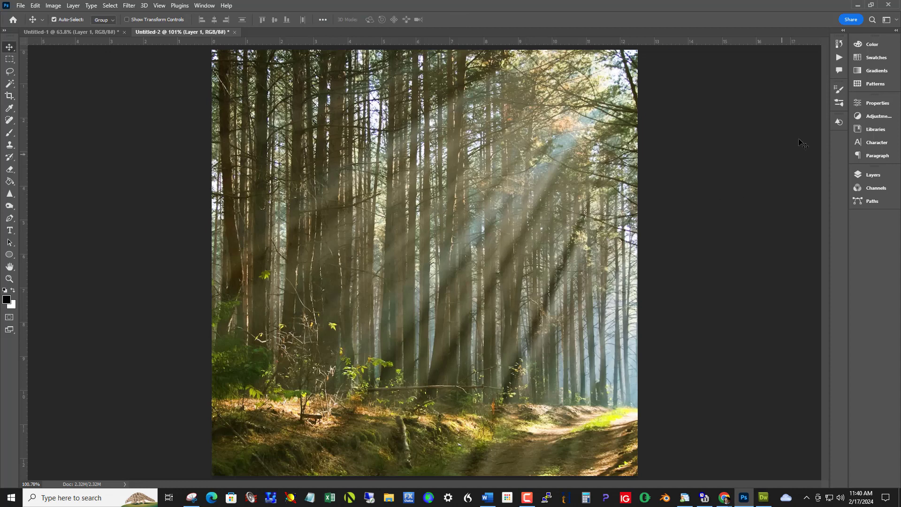
pyautogui.click(204, 5)
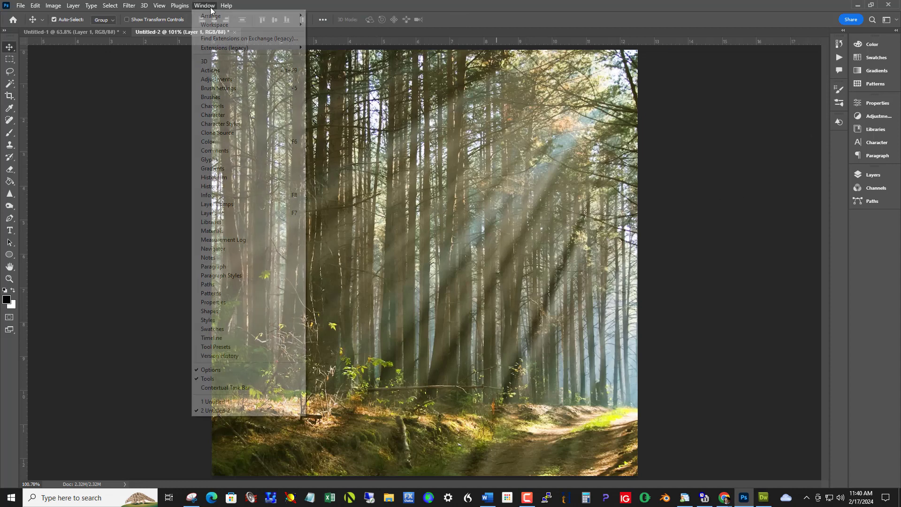
pyautogui.click(238, 213)
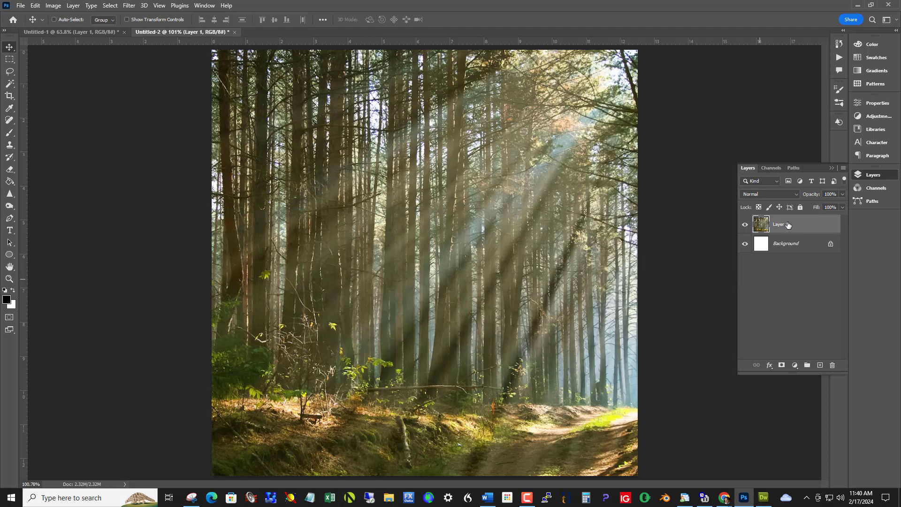
pyautogui.hotkey('ctrl', 'j')
pyautogui.hotkey('ctrl', 'j')
pyautogui.hotkey('ctrl', 'j')
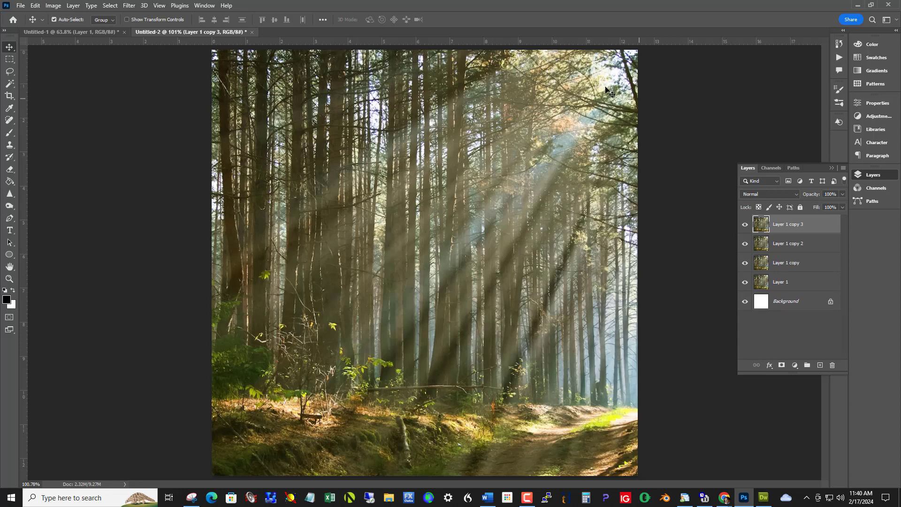
# Step: Enlarge the canvas to 200 percent in width and height, anchoring the existing image in the lower-left corner
pyautogui.click(53, 5)
pyautogui.click(82, 86)
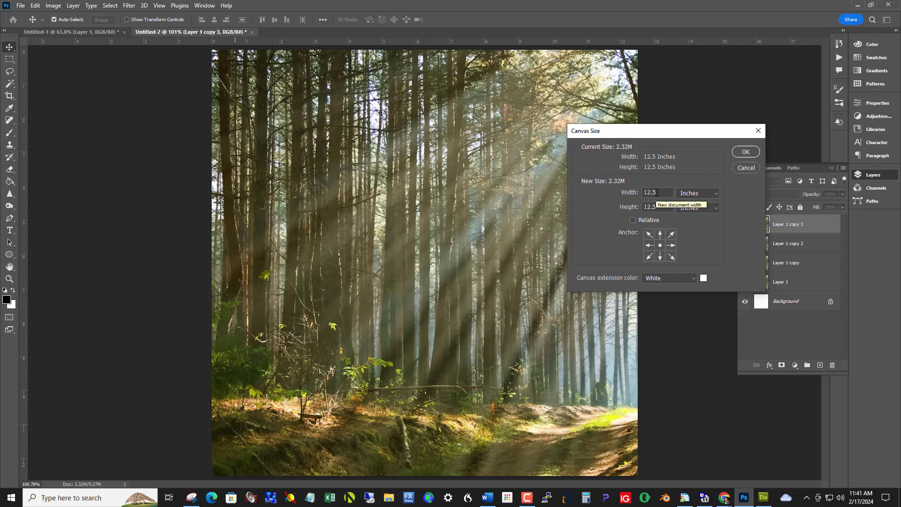
pyautogui.click(710, 196)
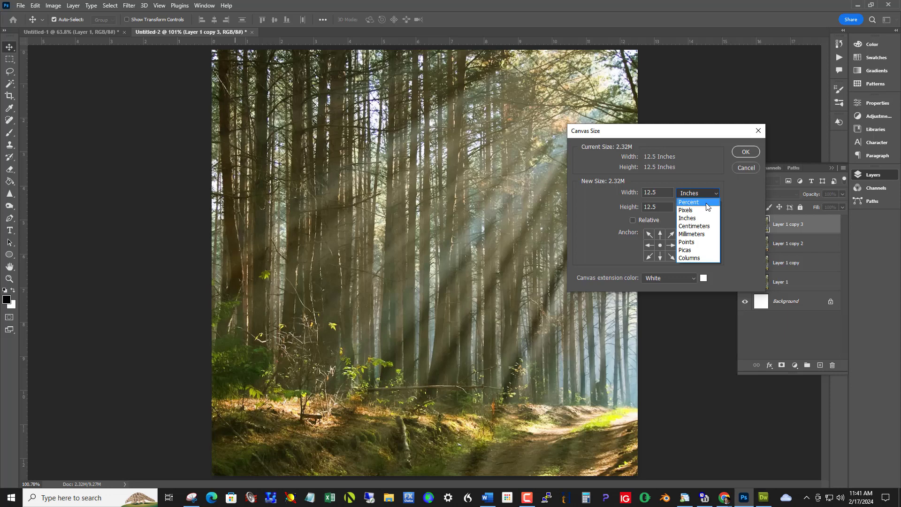
pyautogui.click(699, 202)
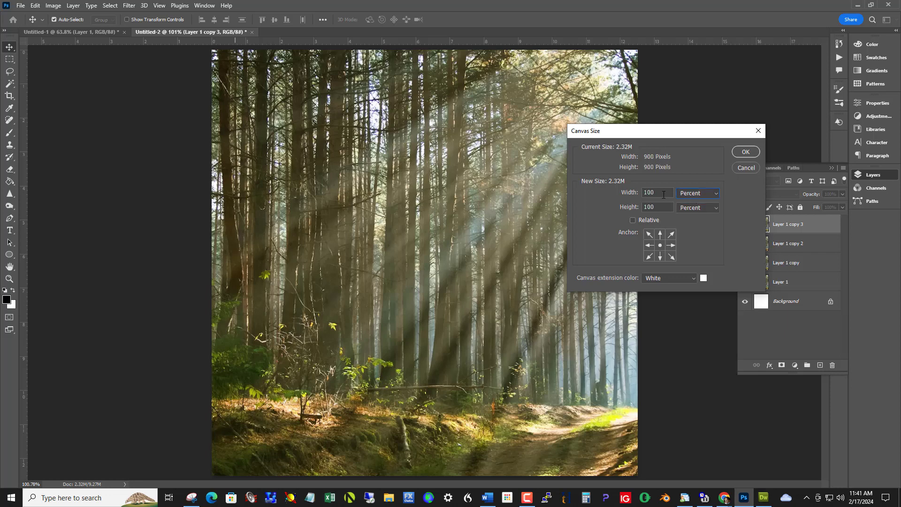
pyautogui.moveTo(658, 193); pyautogui.dragTo(627, 194)
pyautogui.write('2')
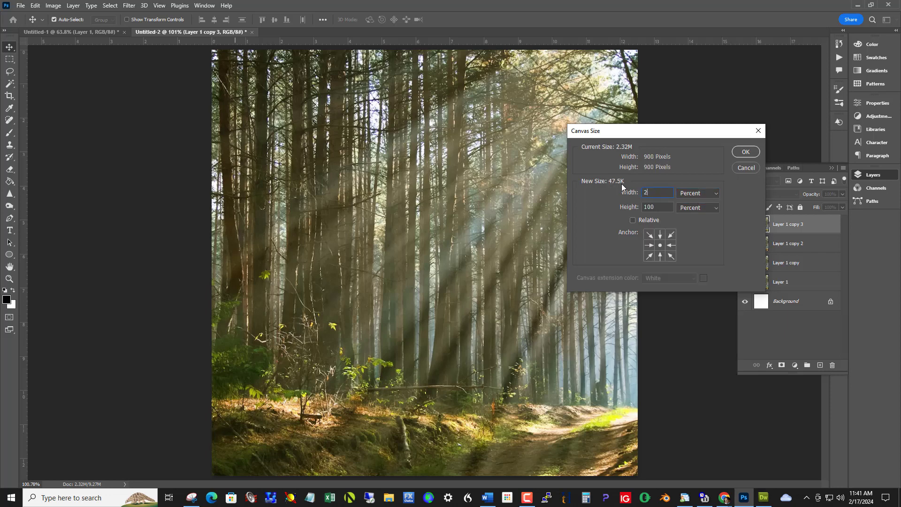
pyautogui.write('00')
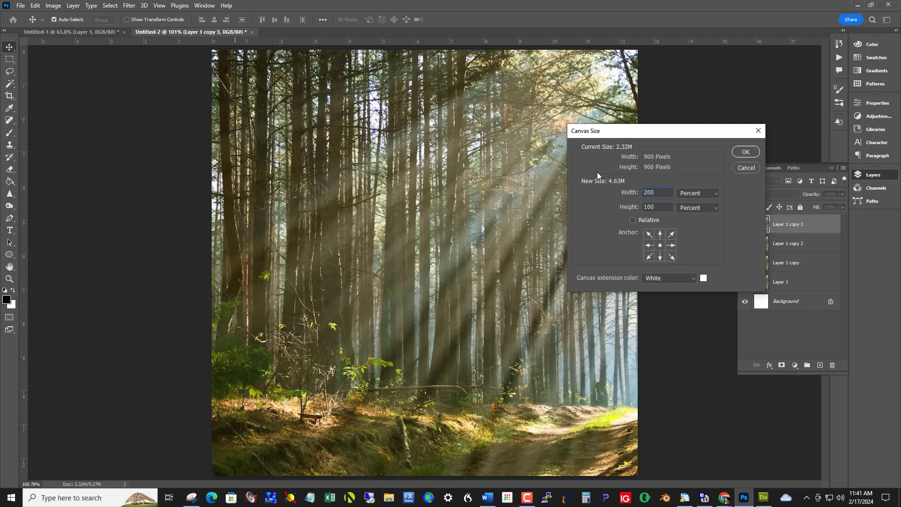
pyautogui.press('Tab')
pyautogui.write('200')
pyautogui.click(650, 234)
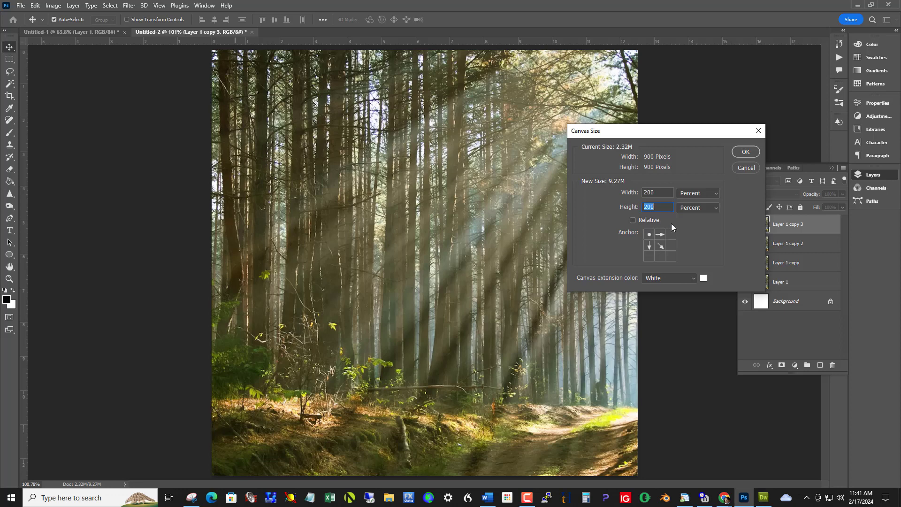
pyautogui.click(650, 256)
pyautogui.click(746, 152)
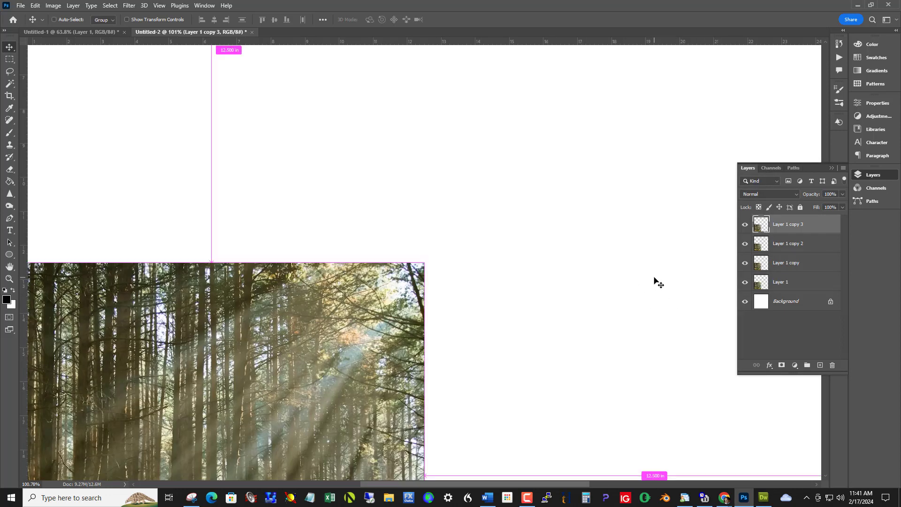
# Step: Move the three forest copies into the upper-left, lower-right and upper-right quarters to fill the canvas
pyautogui.hotkey('ctrl', '0')
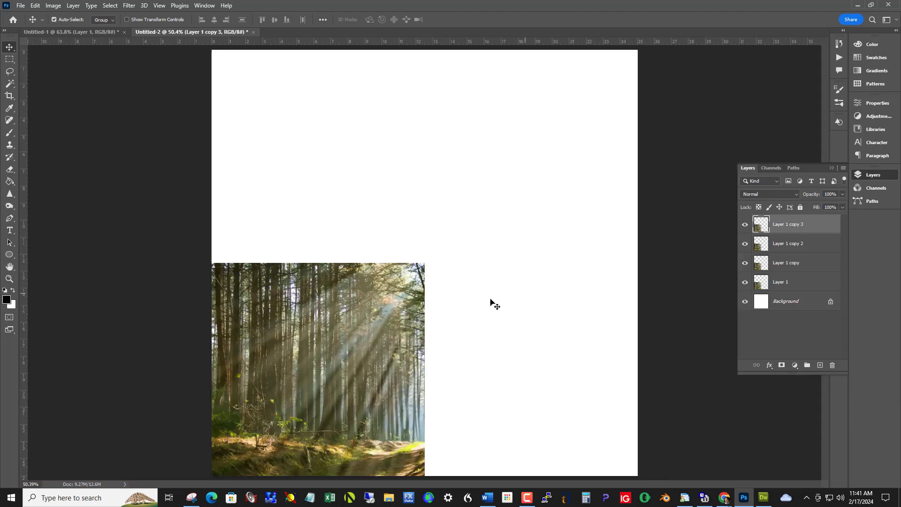
pyautogui.moveTo(346, 372); pyautogui.dragTo(358, 164)
pyautogui.moveTo(359, 331); pyautogui.dragTo(557, 345)
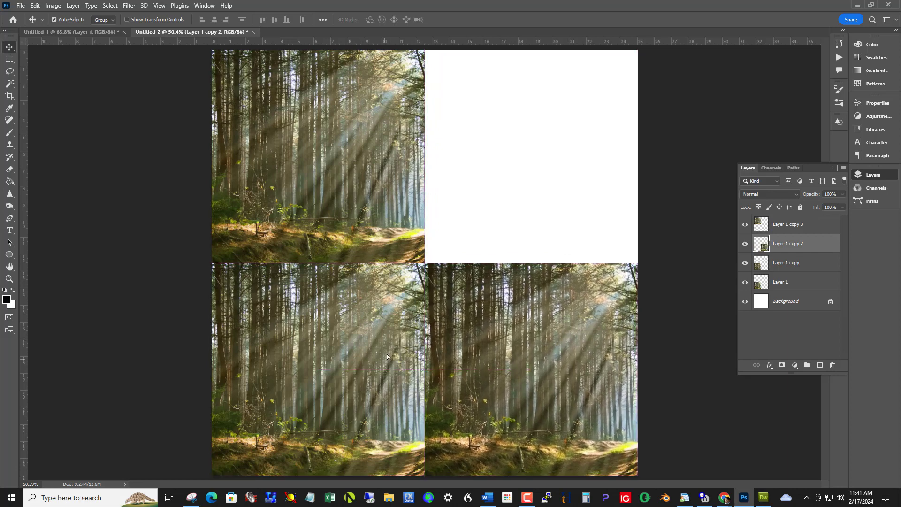
pyautogui.moveTo(382, 364); pyautogui.dragTo(600, 150)
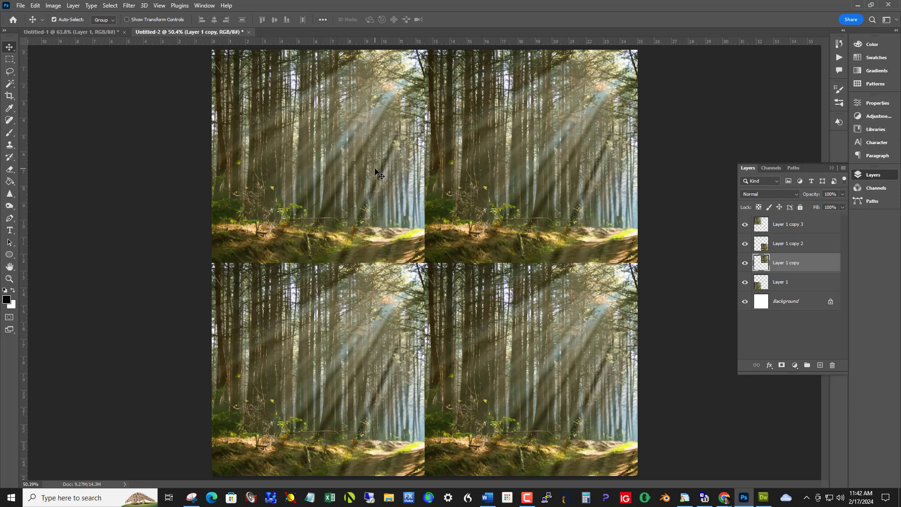
# Step: Flip the forest copy in the upper-left quarter vertically
pyautogui.click(357, 170)
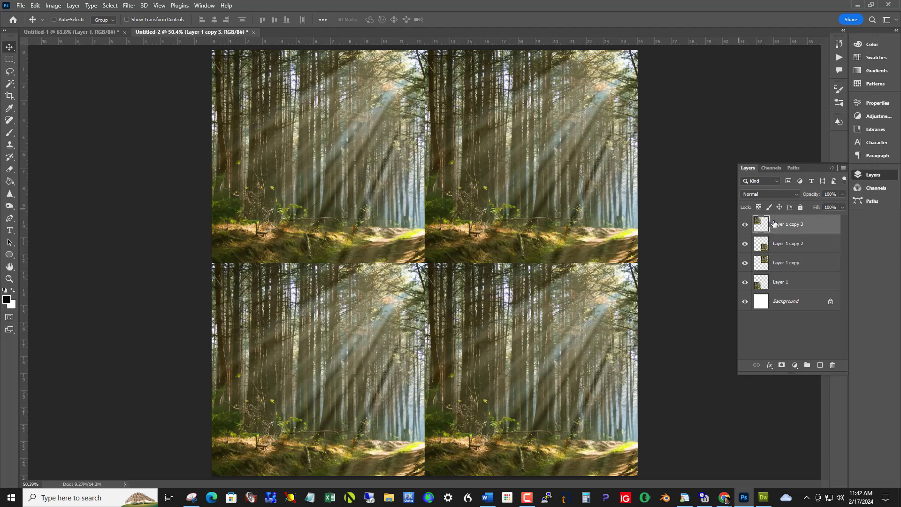
pyautogui.hotkey('ctrl', 't')
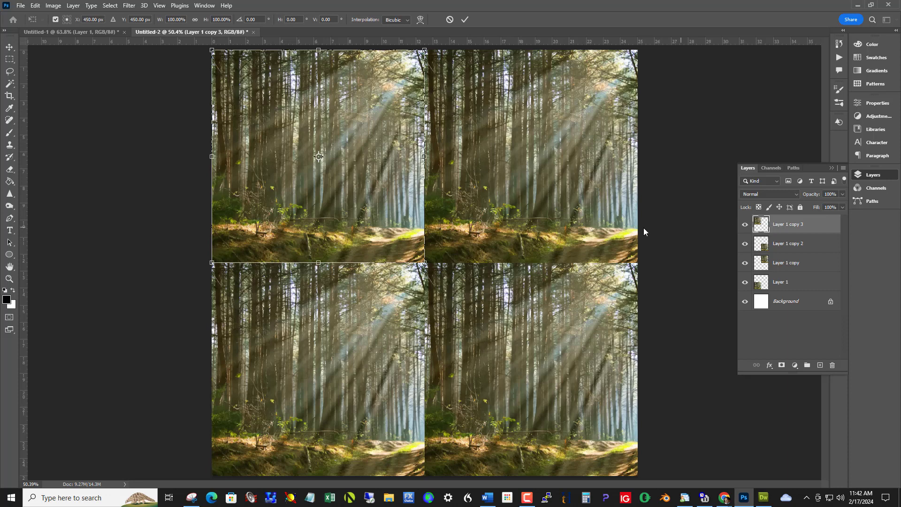
pyautogui.rightClick(368, 190)
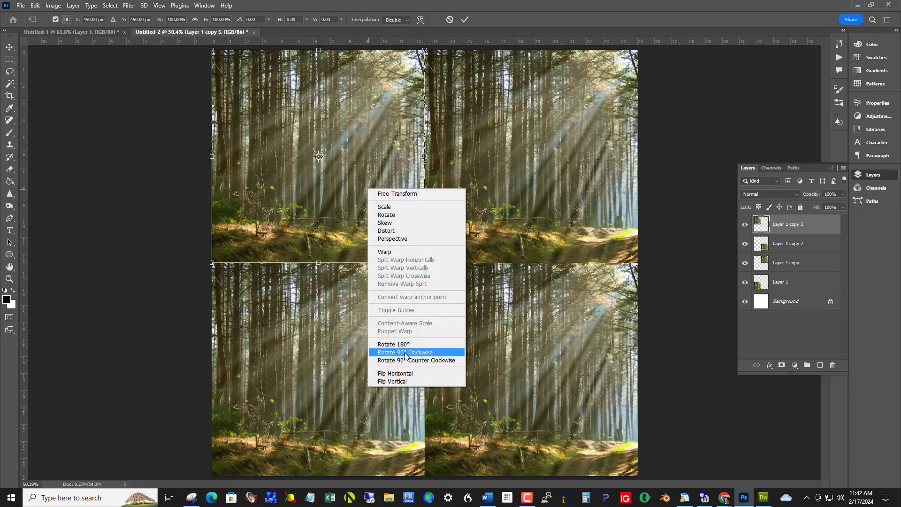
pyautogui.click(406, 380)
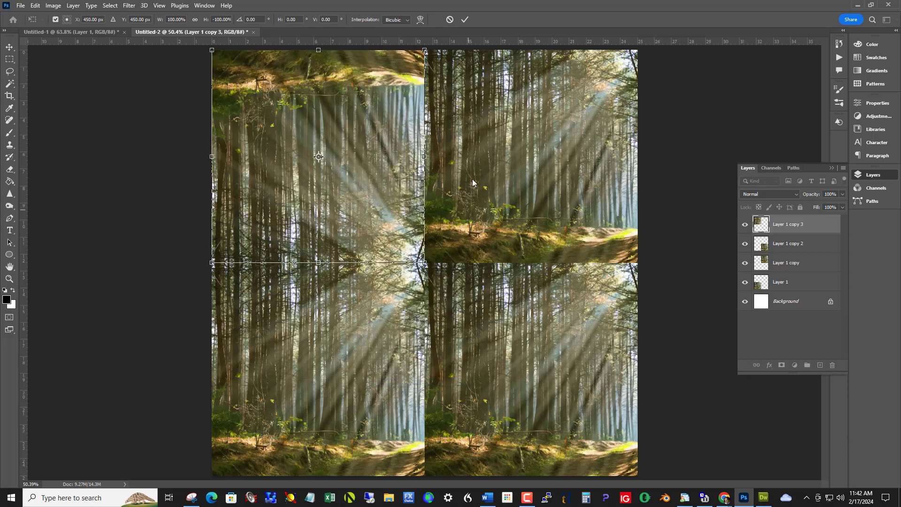
pyautogui.click(465, 20)
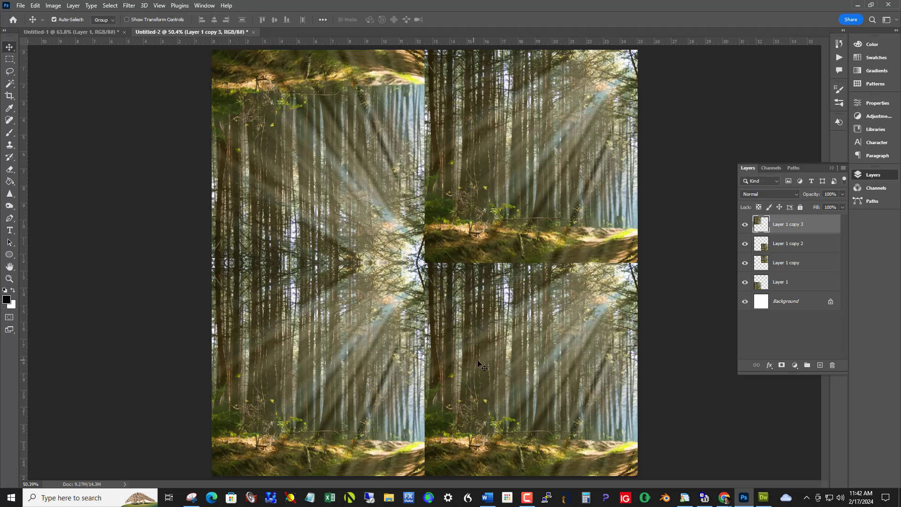
# Step: Flip the forest copy in the lower-right quarter horizontally so it mirrors its lower-left neighbour
pyautogui.click(517, 362)
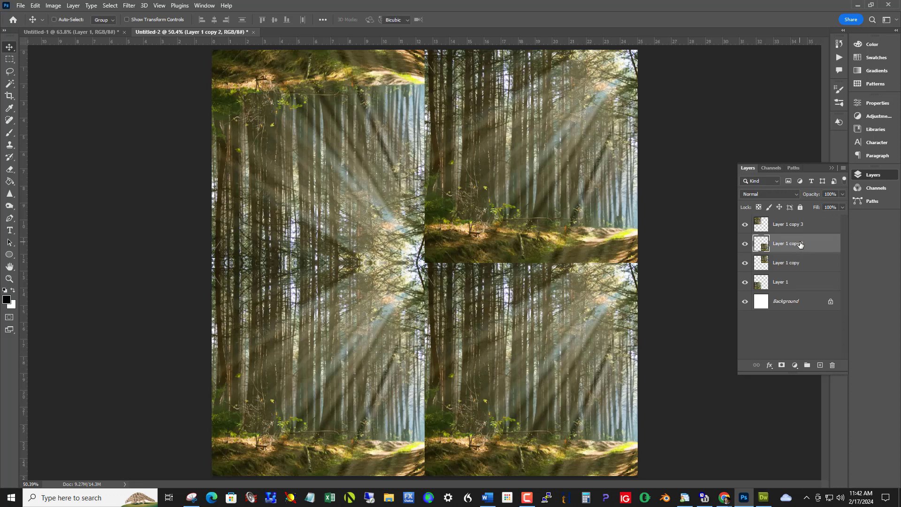
pyautogui.hotkey('ctrl', 't')
pyautogui.rightClick(583, 321)
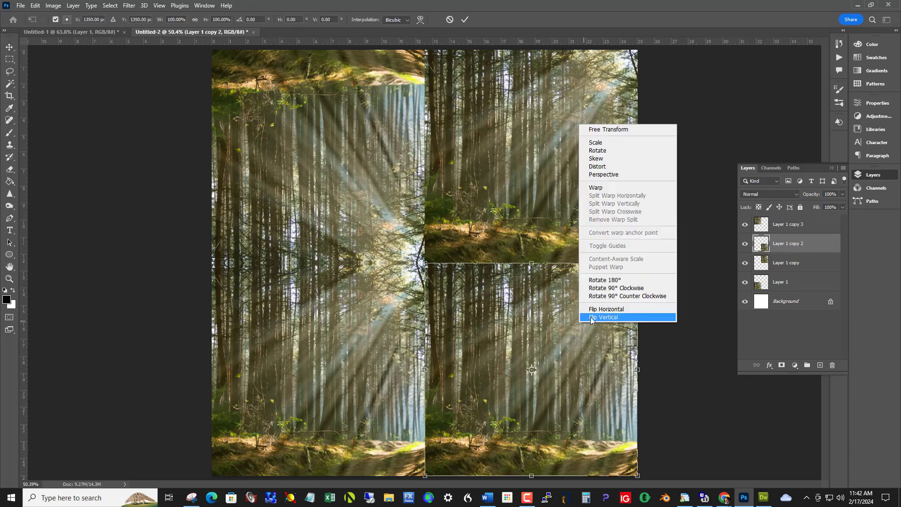
pyautogui.click(597, 309)
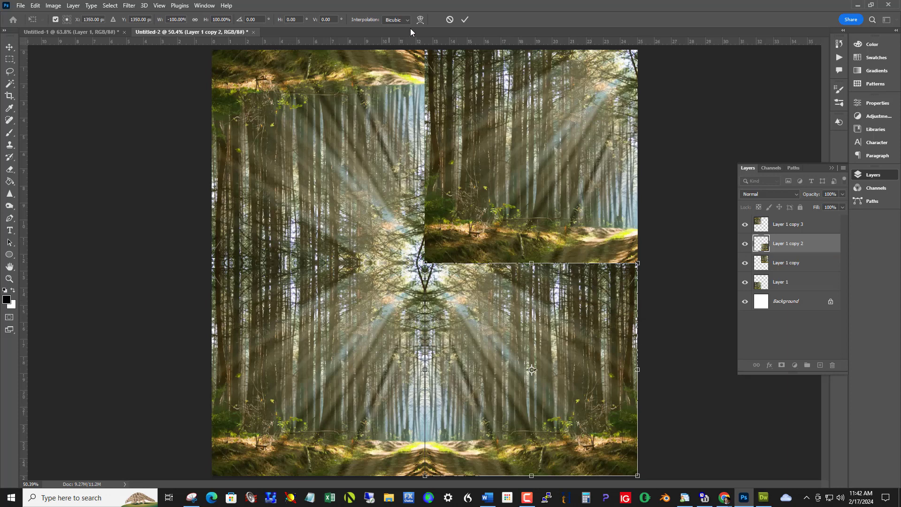
pyautogui.click(465, 20)
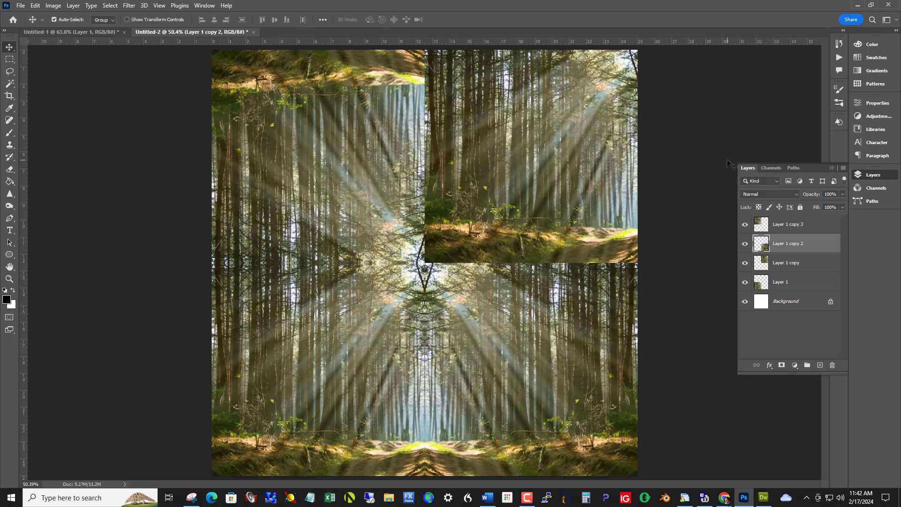
# Step: Flip the forest copy in the upper-right quarter both horizontally and vertically to complete the four-way mirror
pyautogui.click(511, 165)
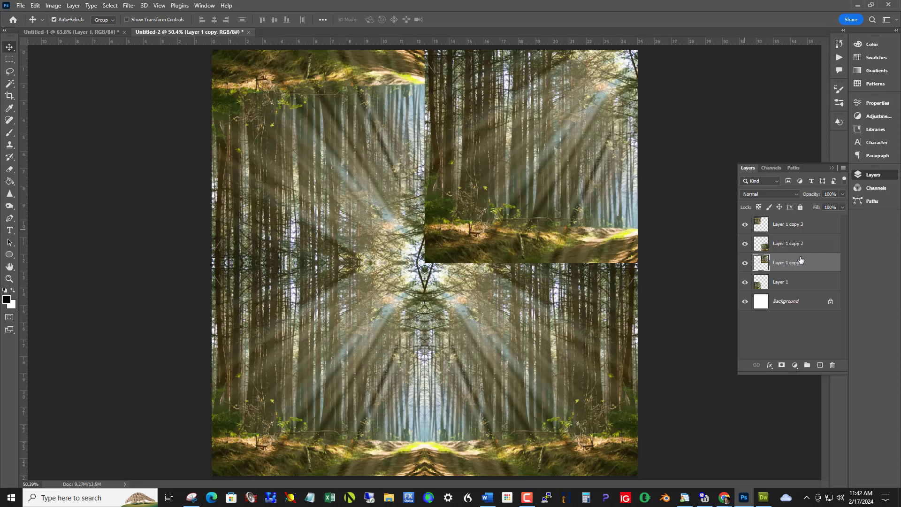
pyautogui.hotkey('ctrl', 't')
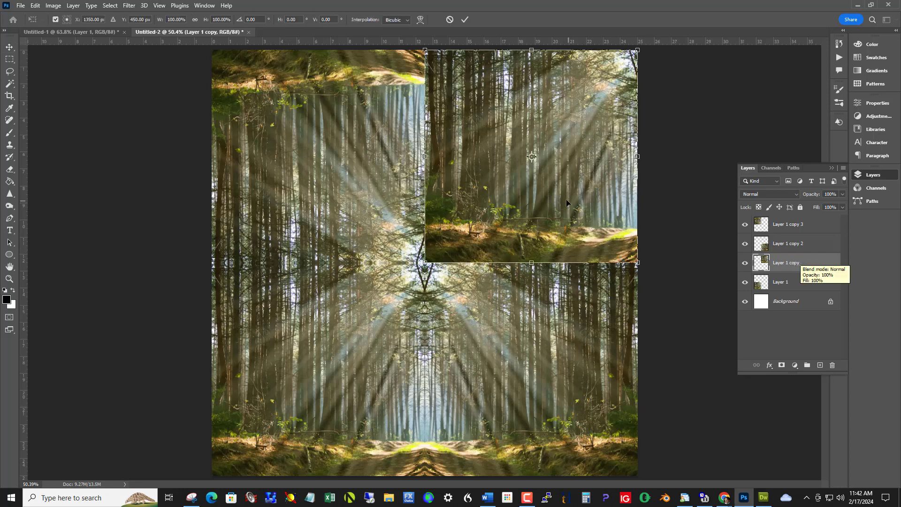
pyautogui.rightClick(567, 203)
pyautogui.click(600, 385)
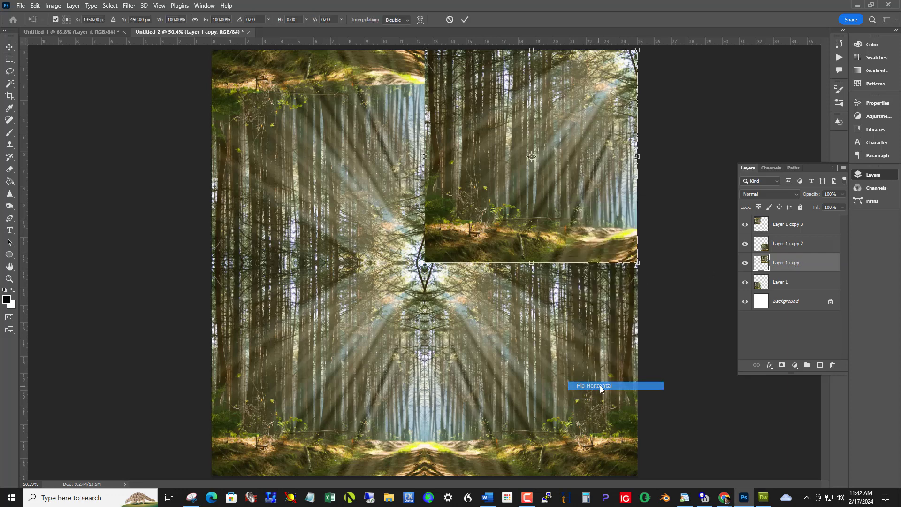
pyautogui.rightClick(574, 208)
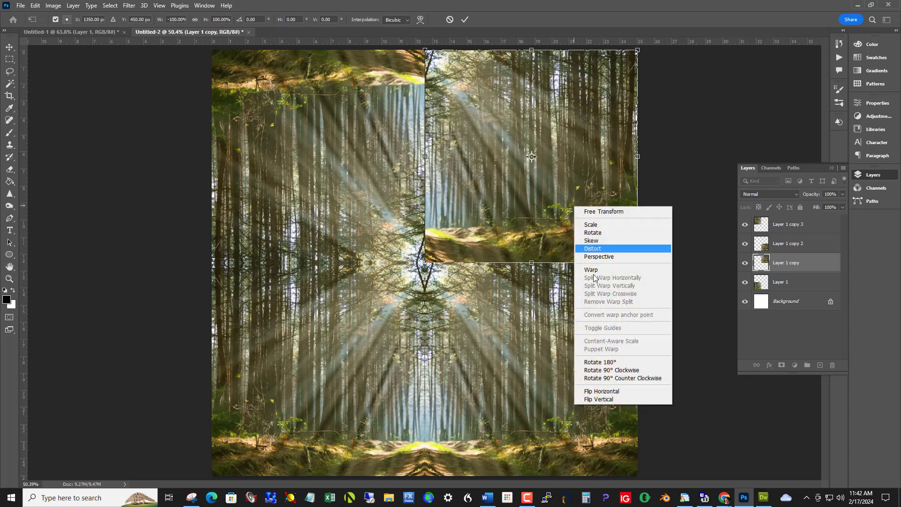
pyautogui.click(604, 399)
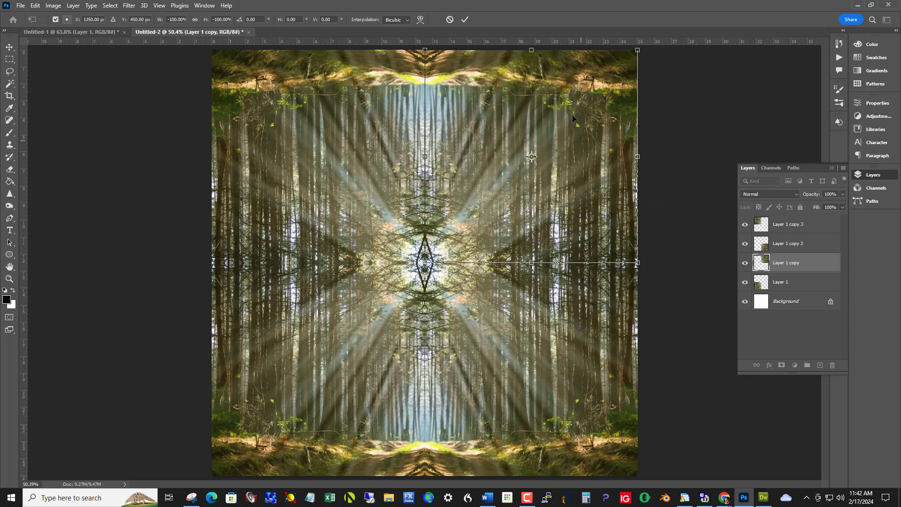
pyautogui.click(465, 20)
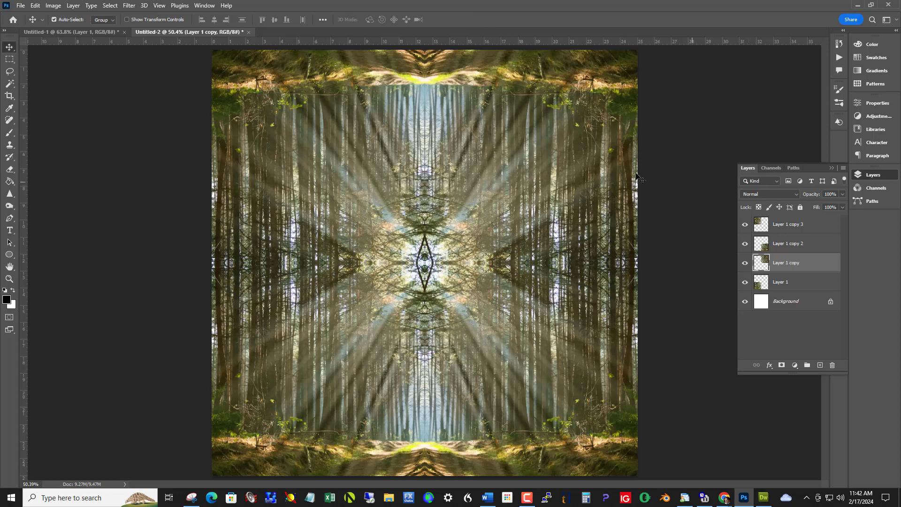
# Step: Flatten the four mirrored forest quarters into a single background layer
pyautogui.click(73, 5)
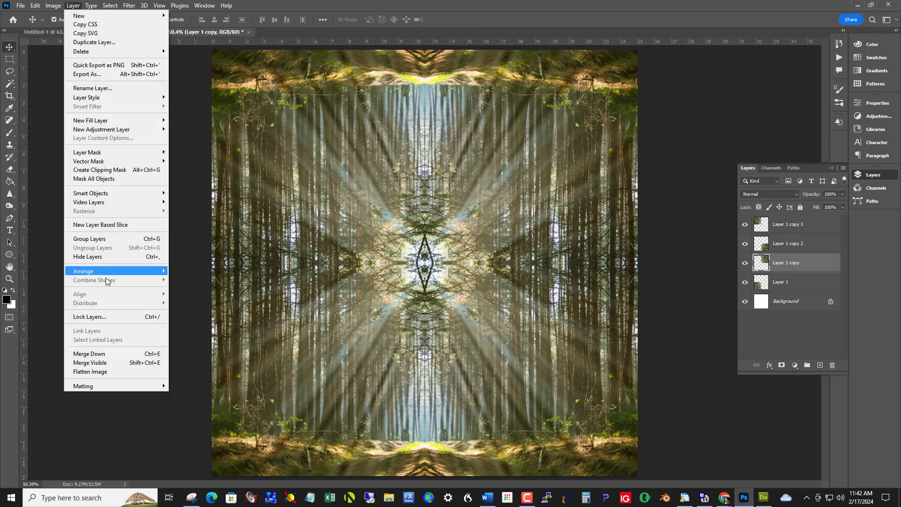
pyautogui.click(102, 373)
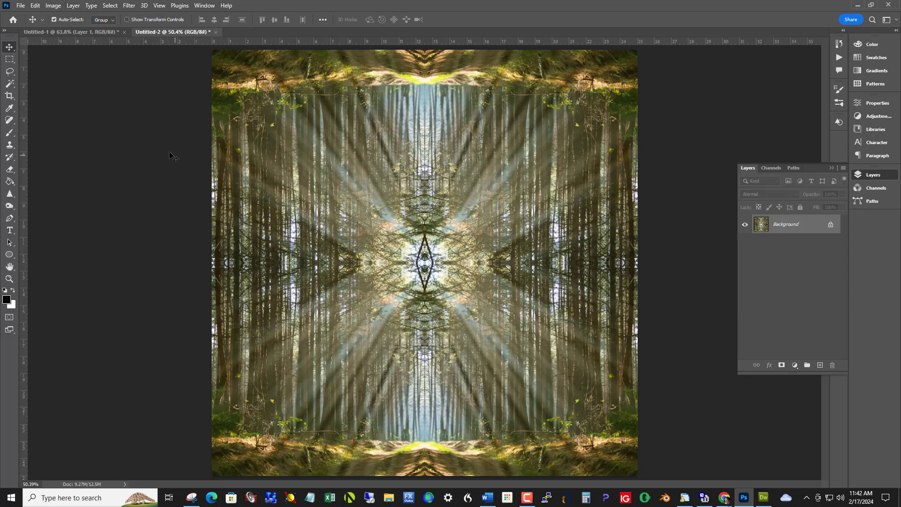
pyautogui.click(20, 5)
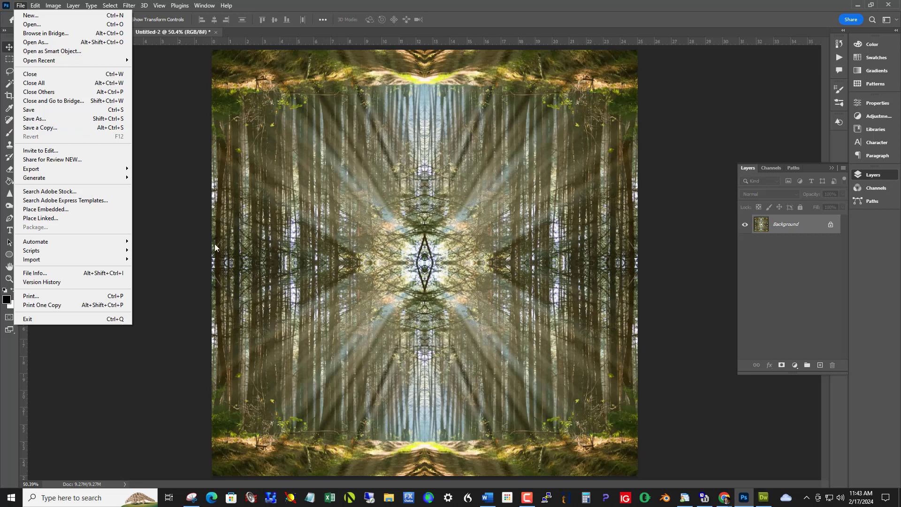
pyautogui.click(664, 277)
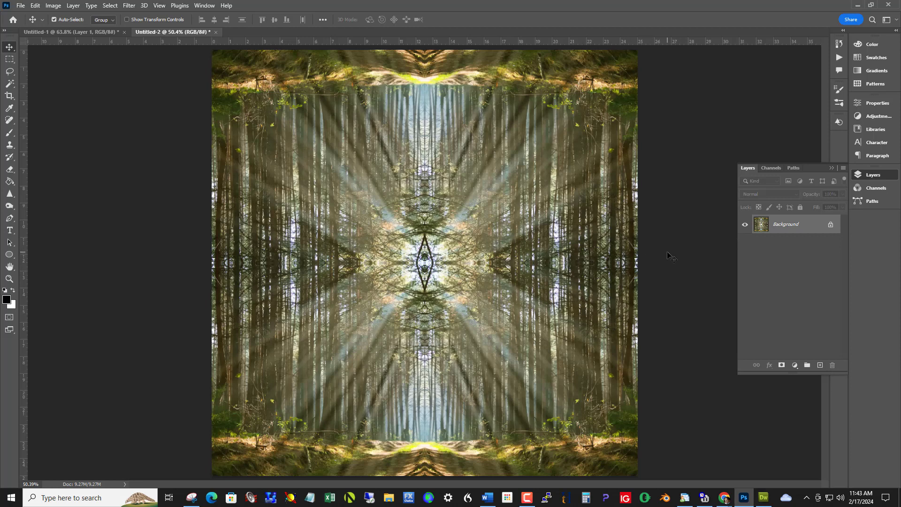
# Step: Duplicate the flattened forest image onto a new layer and rotate the copy 90° clockwise
pyautogui.hotkey('ctrl', 'j')
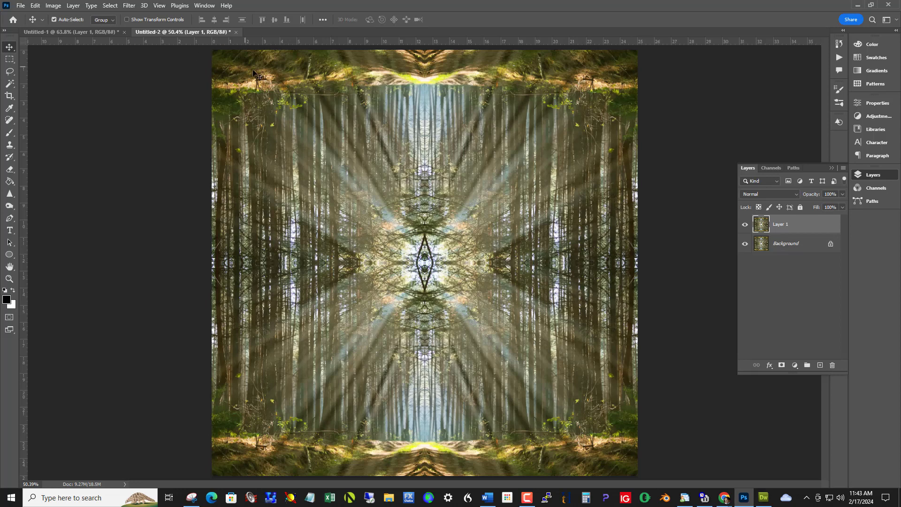
pyautogui.hotkey('ctrl', 't')
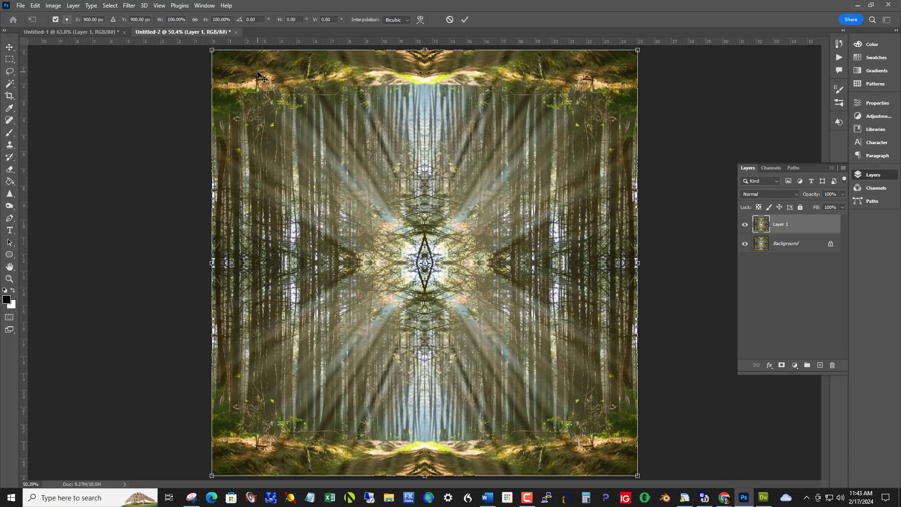
pyautogui.rightClick(372, 167)
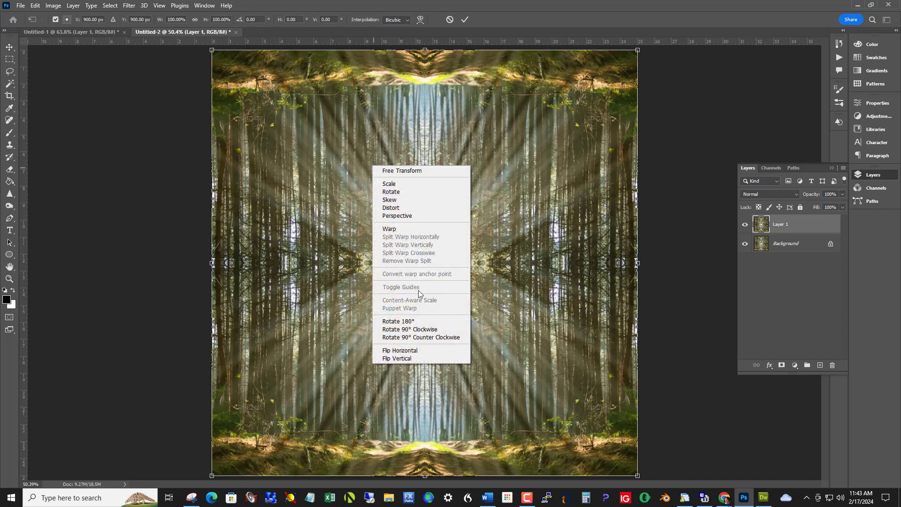
pyautogui.click(409, 329)
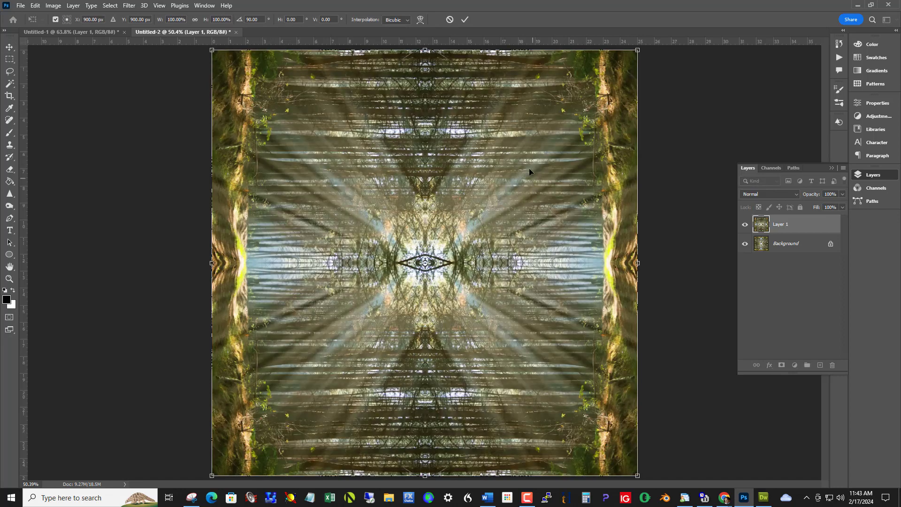
pyautogui.click(467, 19)
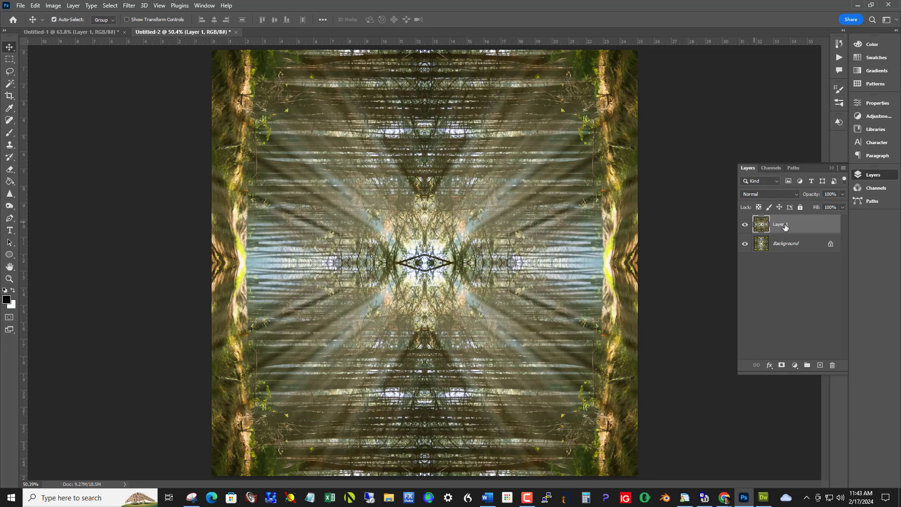
# Step: Set the 90° rotated layer's blend mode to Darken and merge it down into the background
pyautogui.click(790, 195)
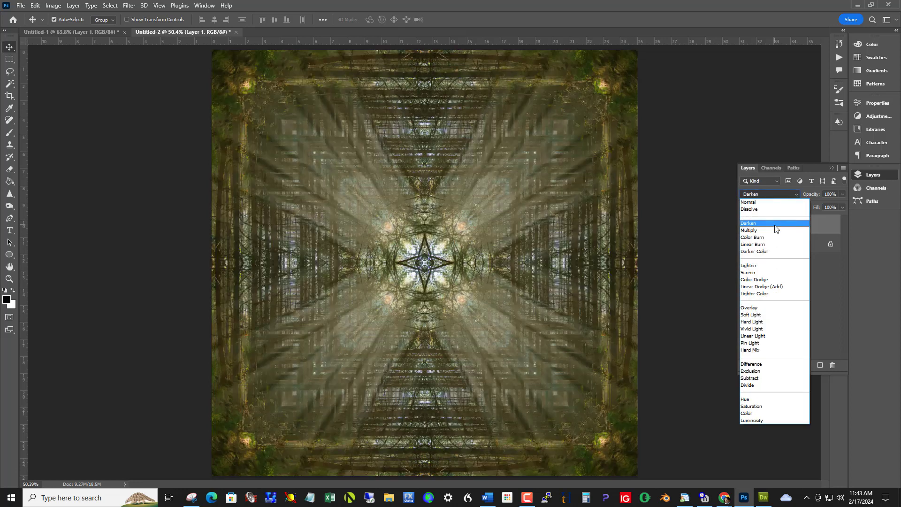
pyautogui.click(775, 224)
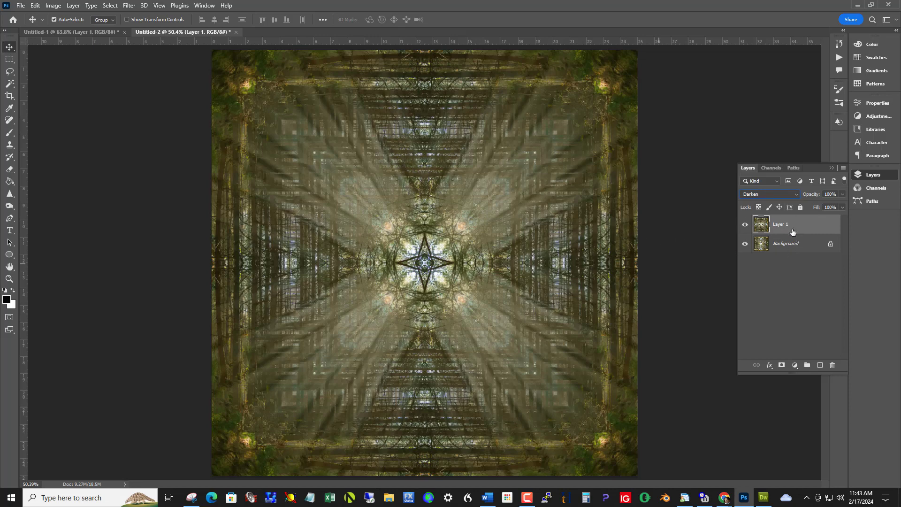
pyautogui.click(73, 6)
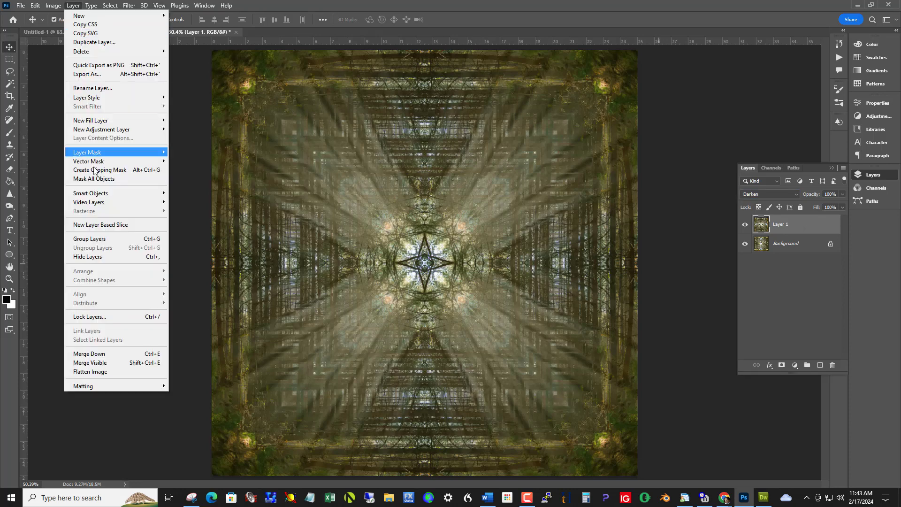
pyautogui.click(116, 356)
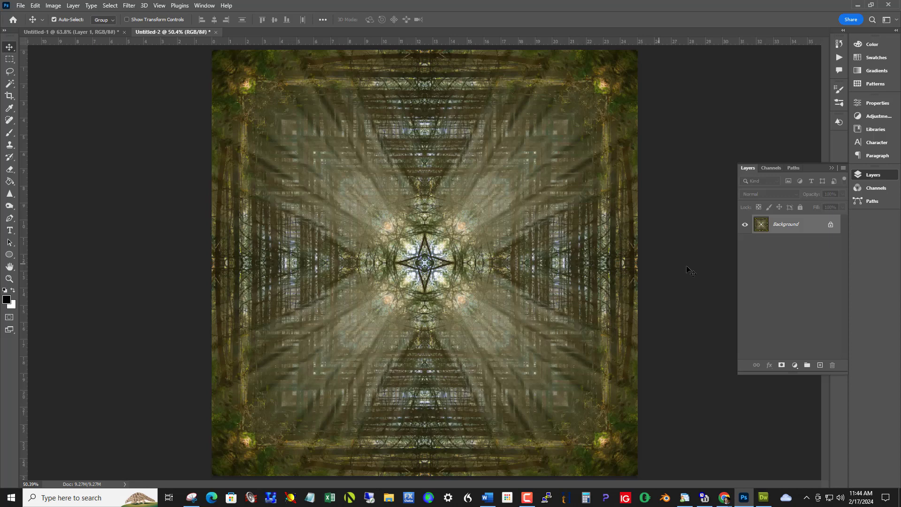
# Step: Duplicate the merged four-point star pattern onto a new layer and rotate the copy by 45°
pyautogui.hotkey('ctrl', 'j')
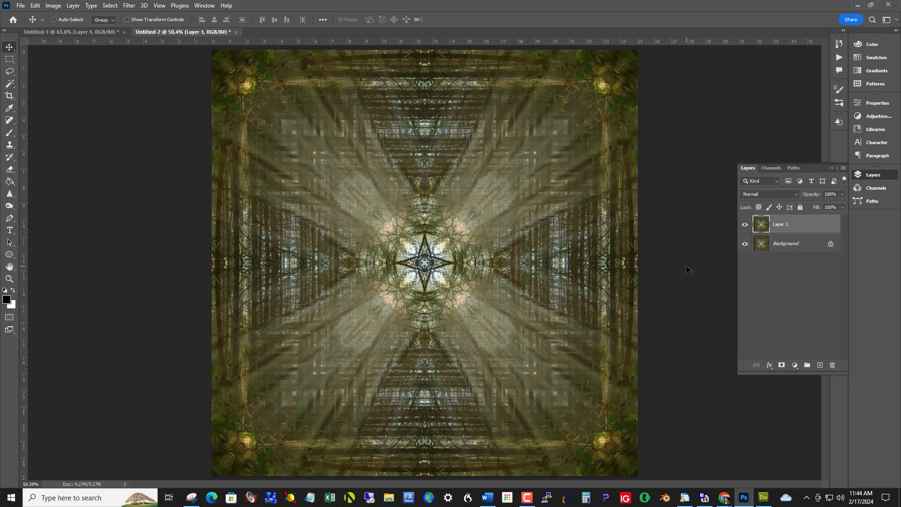
pyautogui.hotkey('ctrl', 't')
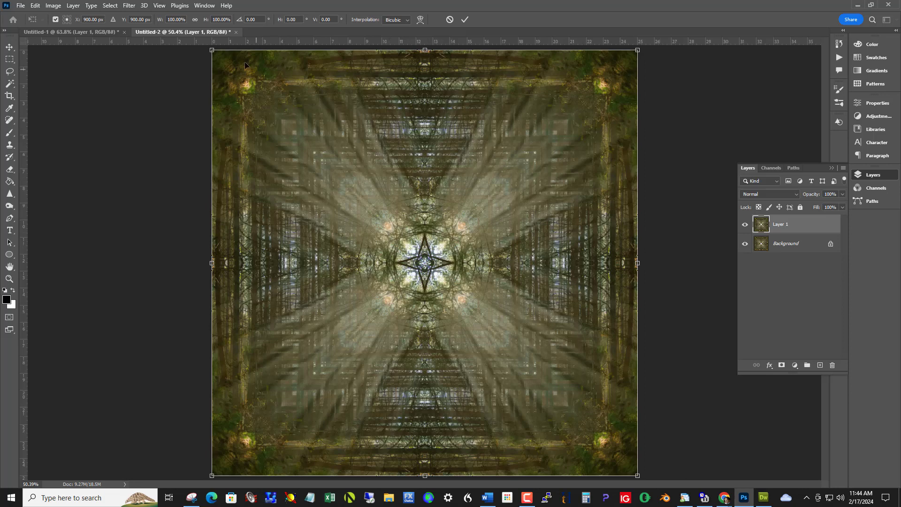
pyautogui.click(249, 19)
pyautogui.write('45')
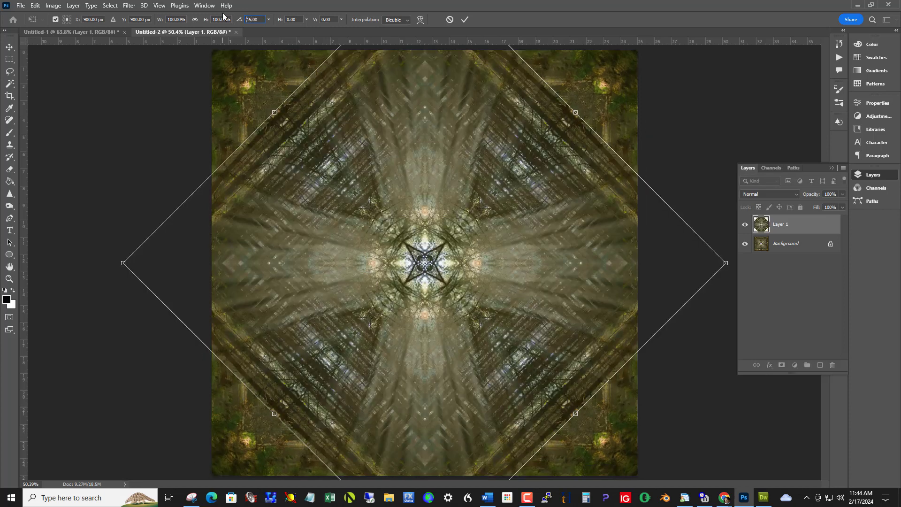
pyautogui.press('Return')
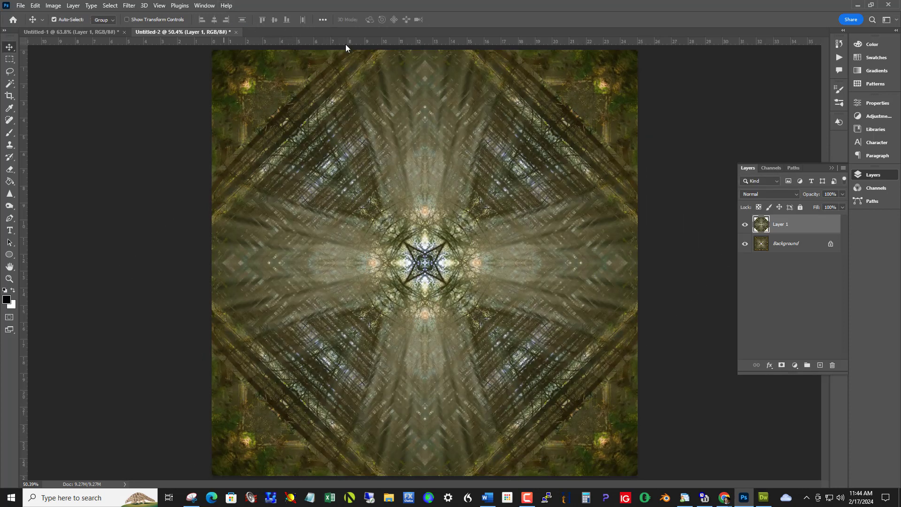
# Step: Blend the 45° rotated layer with Darken mode and merge it down into the background
pyautogui.click(796, 195)
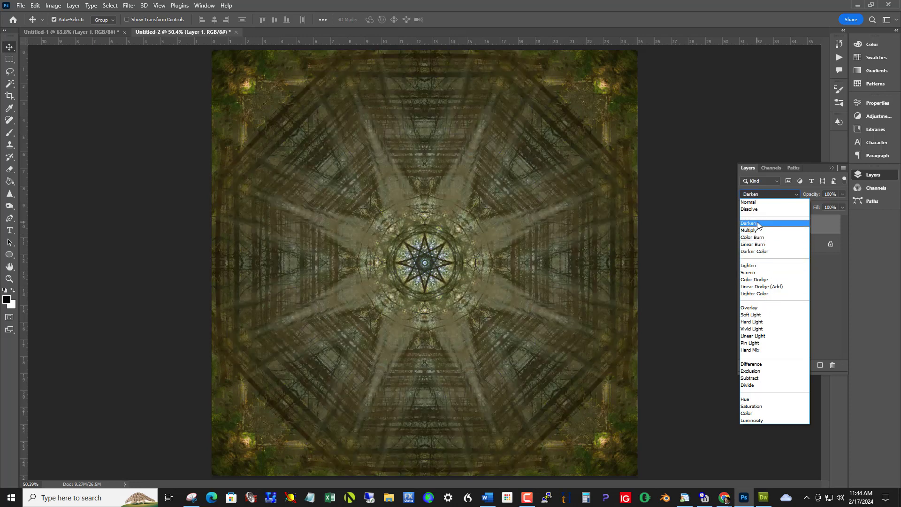
pyautogui.click(758, 224)
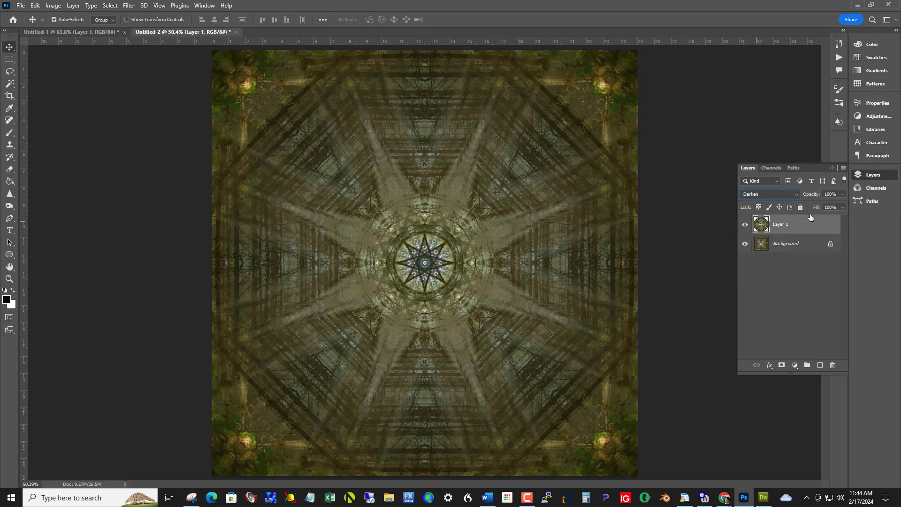
pyautogui.hotkey('ctrl', 'e')
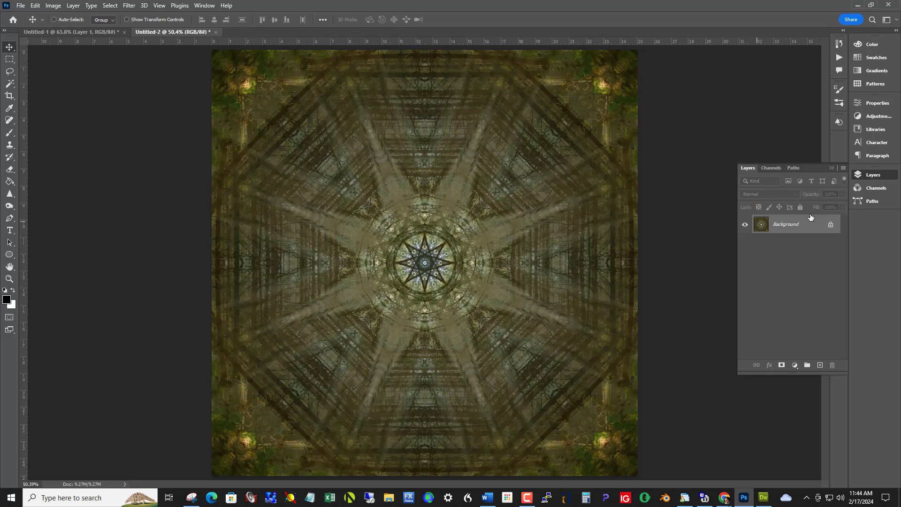
# Step: Brighten the merged pattern with a Levels adjustment, setting the input white point to 149 and the midtones to 0.81
pyautogui.hotkey('ctrl', 'l')
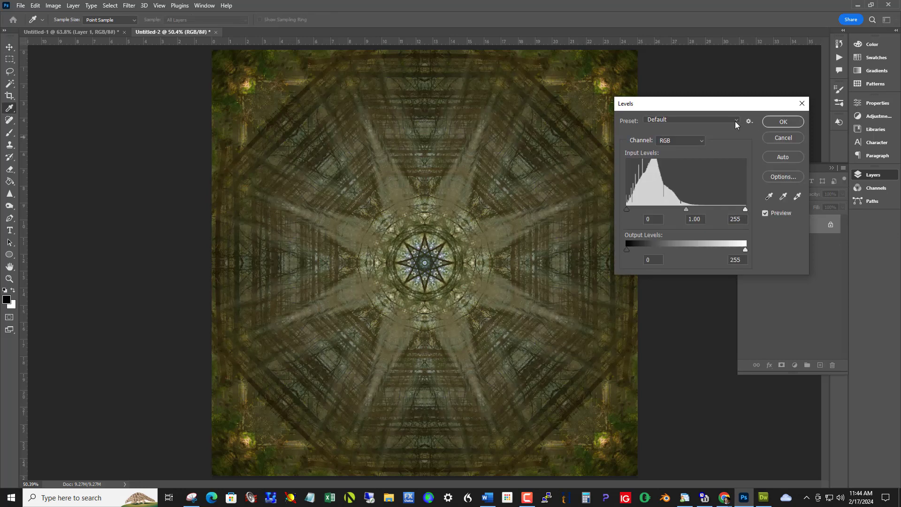
pyautogui.moveTo(715, 109); pyautogui.dragTo(757, 83)
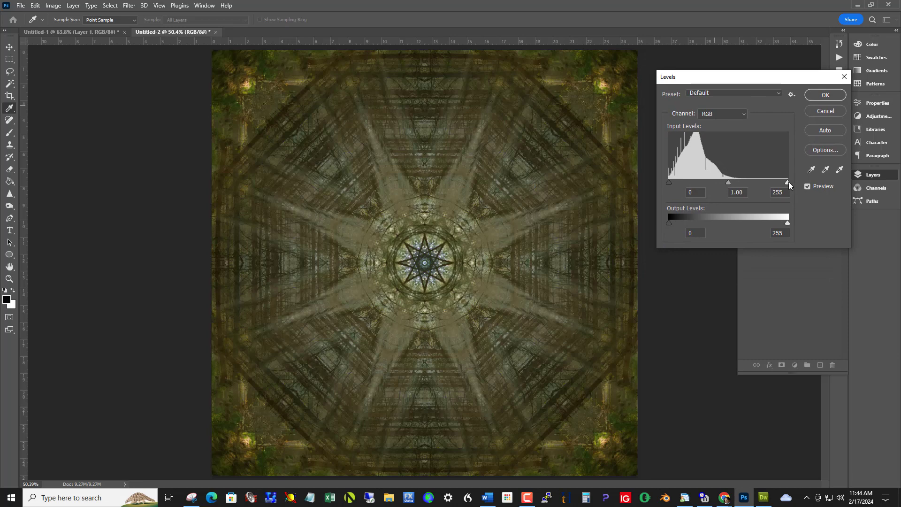
pyautogui.moveTo(787, 182); pyautogui.dragTo(708, 182)
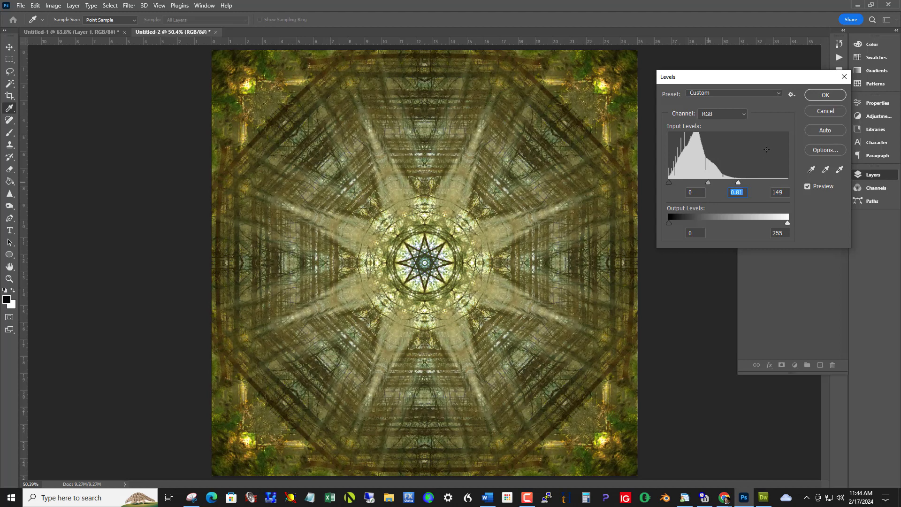
pyautogui.click(826, 96)
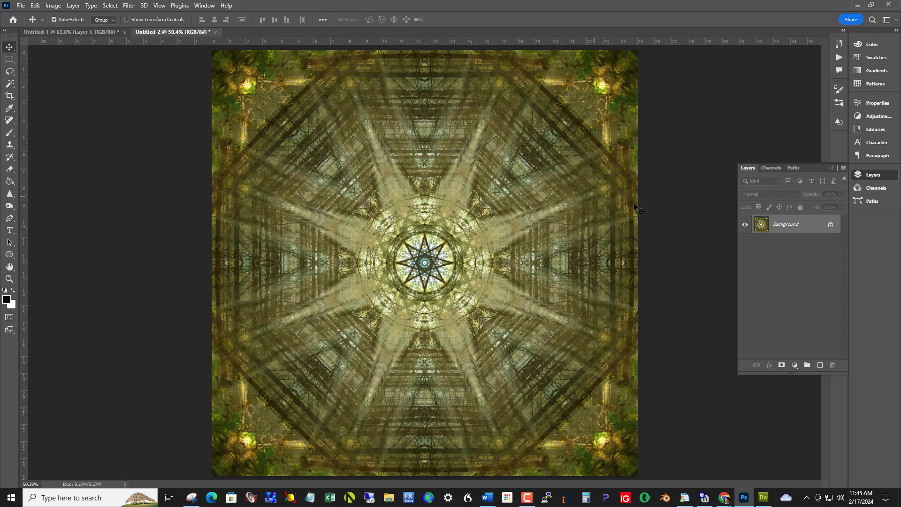
# Step: Duplicate the brightened pattern onto a new layer and rotate the copy by 22.5°
pyautogui.press('ctrl')
pyautogui.hotkey('ctrl', 'j')
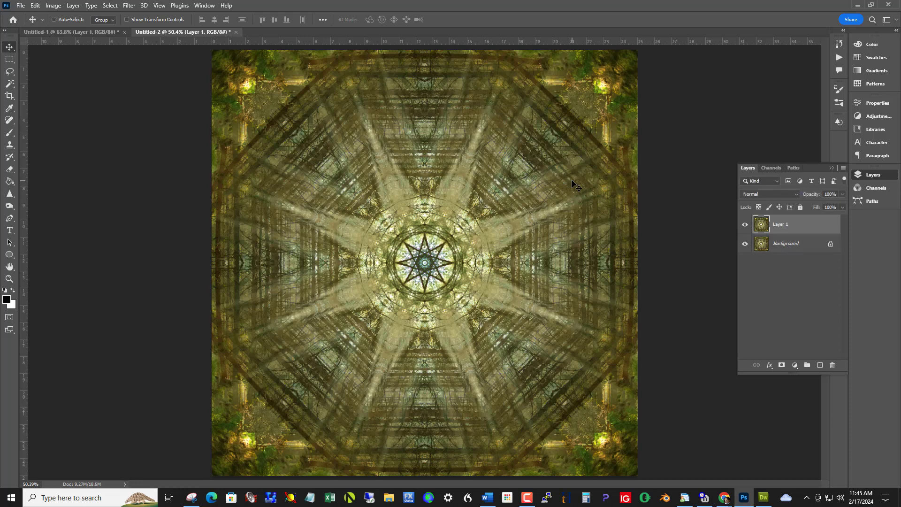
pyautogui.hotkey('ctrl', 't')
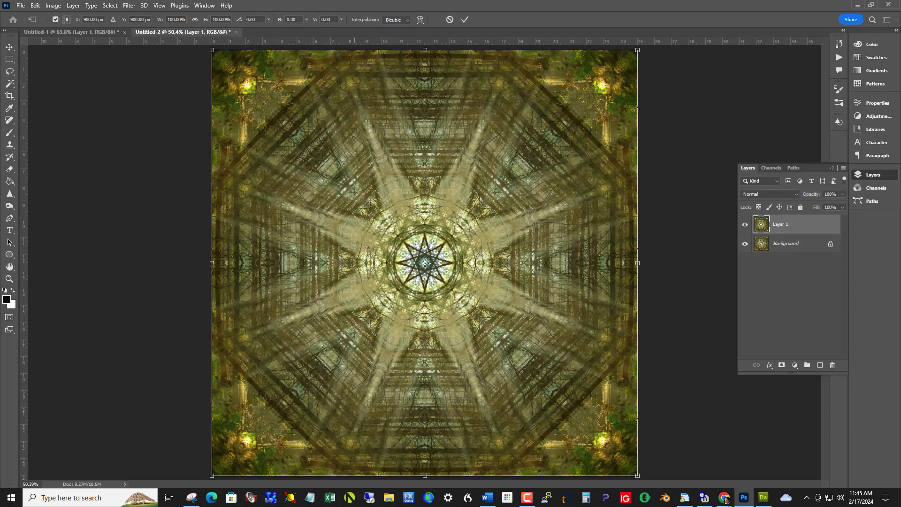
pyautogui.click(258, 21)
pyautogui.write('22.5')
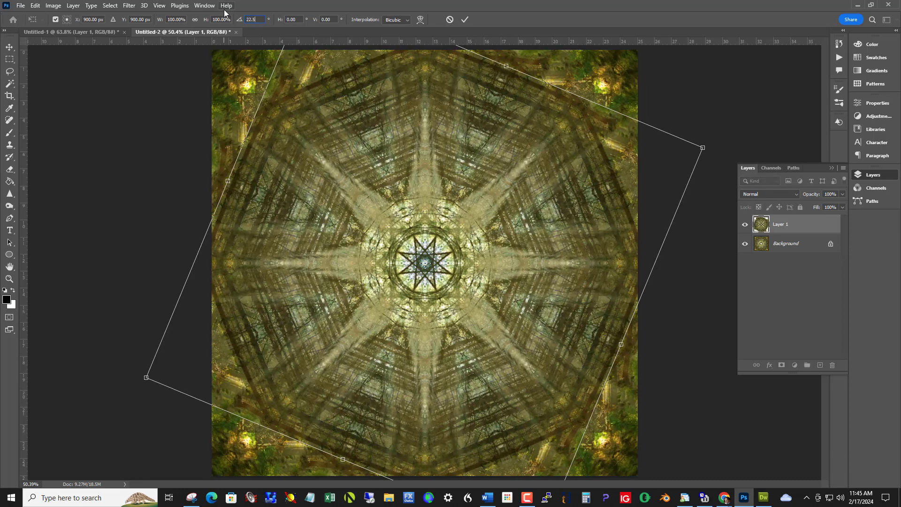
pyautogui.press('Return')
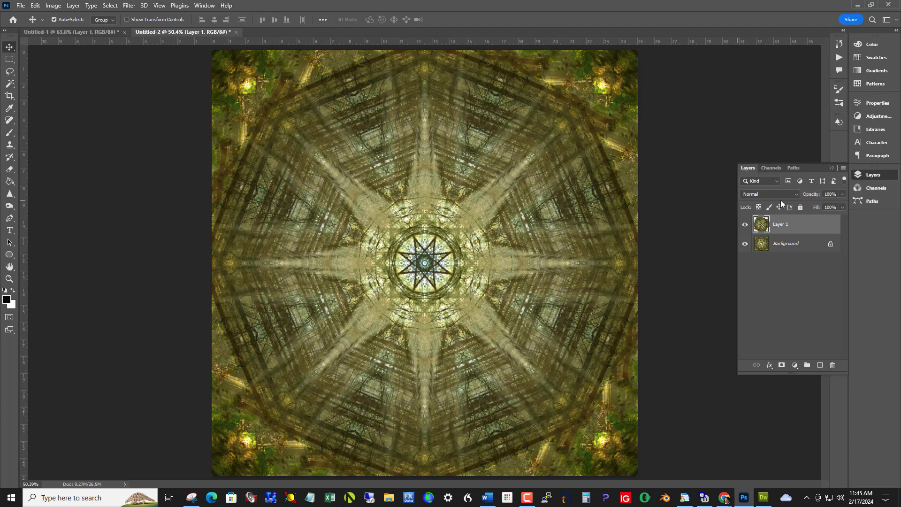
# Step: Set the 22.5° rotated layer's blend mode to Darker Color and merge it down into the background
pyautogui.click(792, 195)
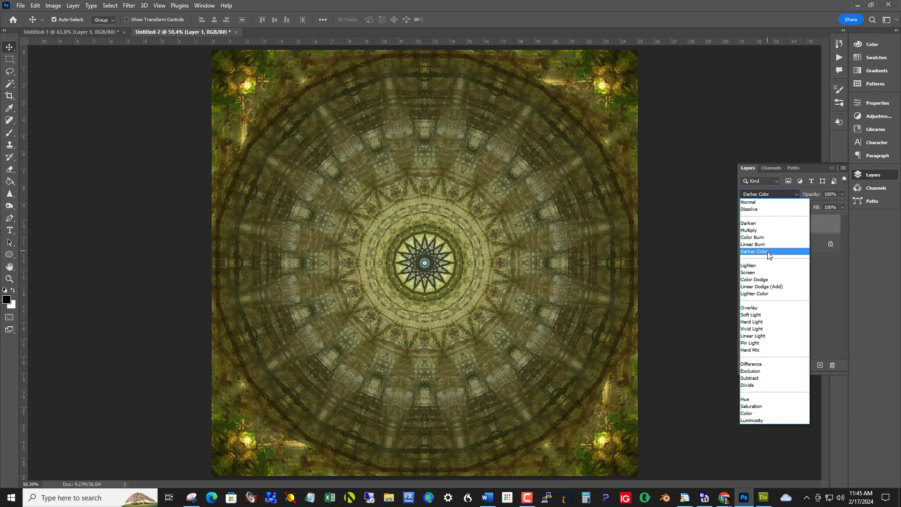
pyautogui.click(768, 252)
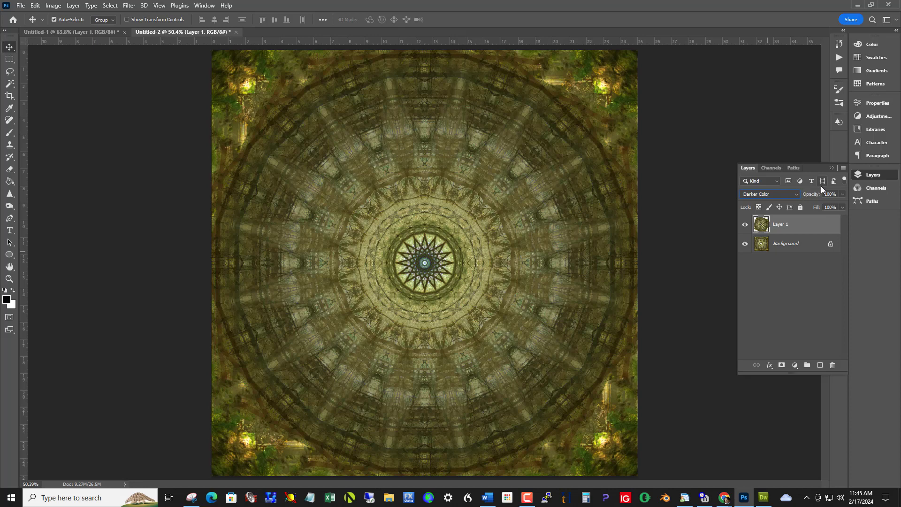
pyautogui.hotkey('ctrl', 'e')
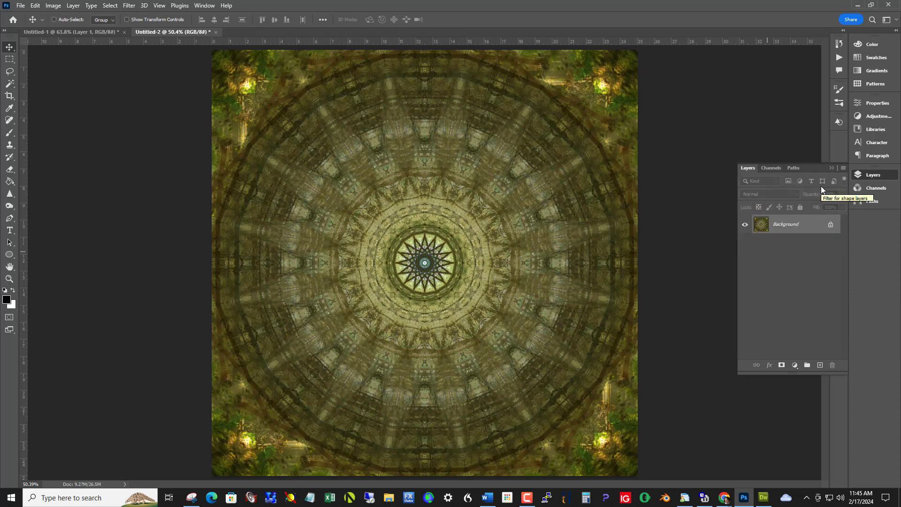
# Step: Apply a Levels adjustment to the merged circular pattern with input white point 198 and midtones 0.94
pyautogui.hotkey('ctrl', 'l')
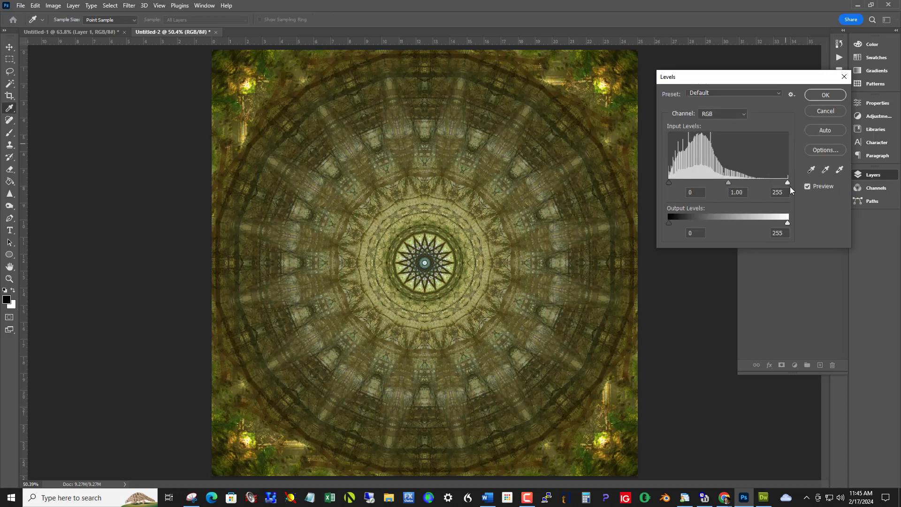
pyautogui.moveTo(787, 183); pyautogui.dragTo(712, 184)
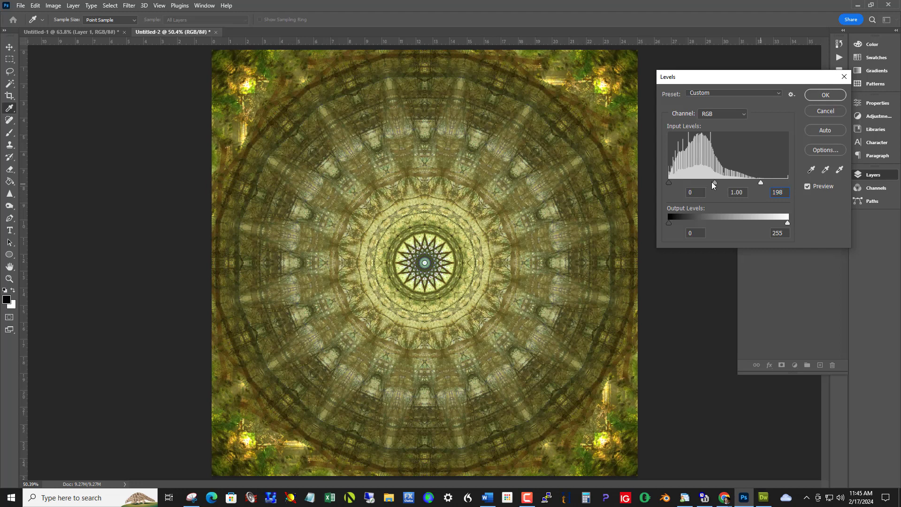
pyautogui.click(717, 183)
pyautogui.click(821, 96)
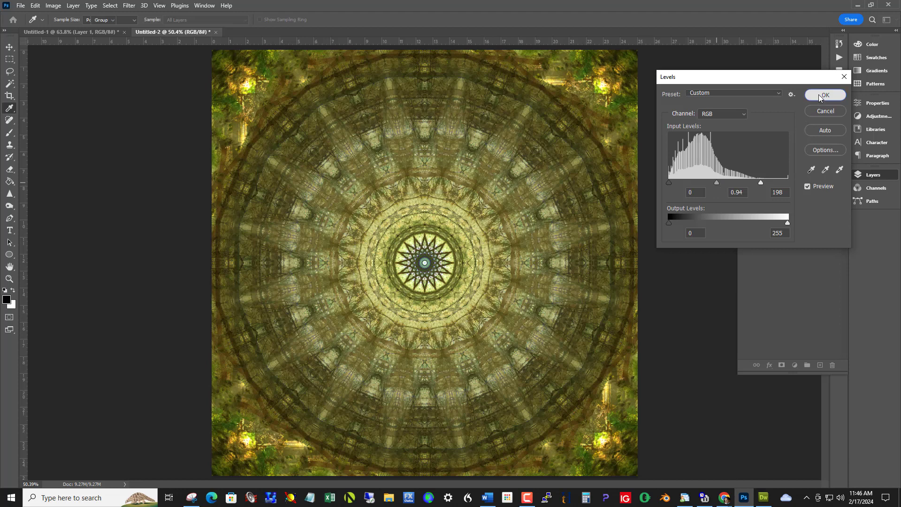